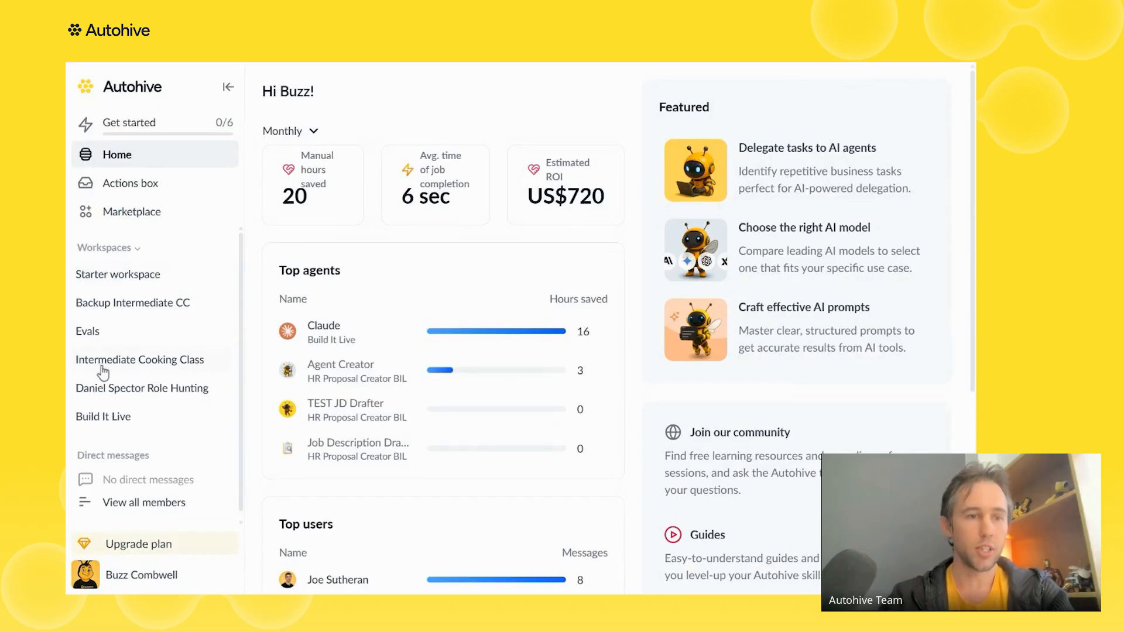
Create a new workflow in the Build It Live workspace with a manual Click to start trigger
{"action": "left_click", "coordinate": [101, 419]}
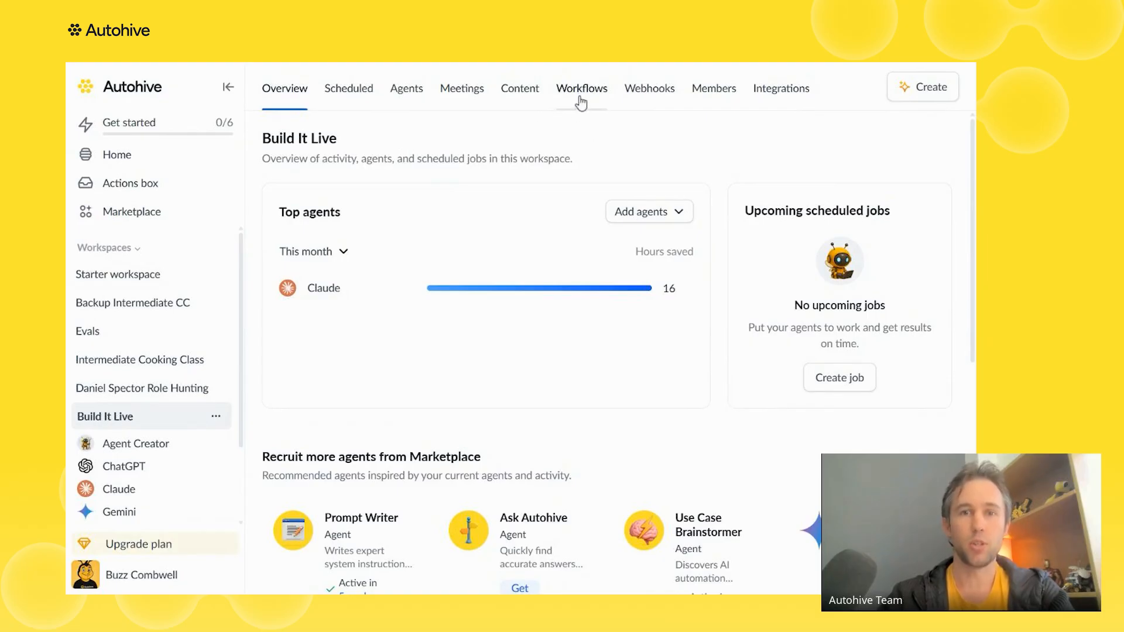
{"action": "left_click", "coordinate": [580, 104]}
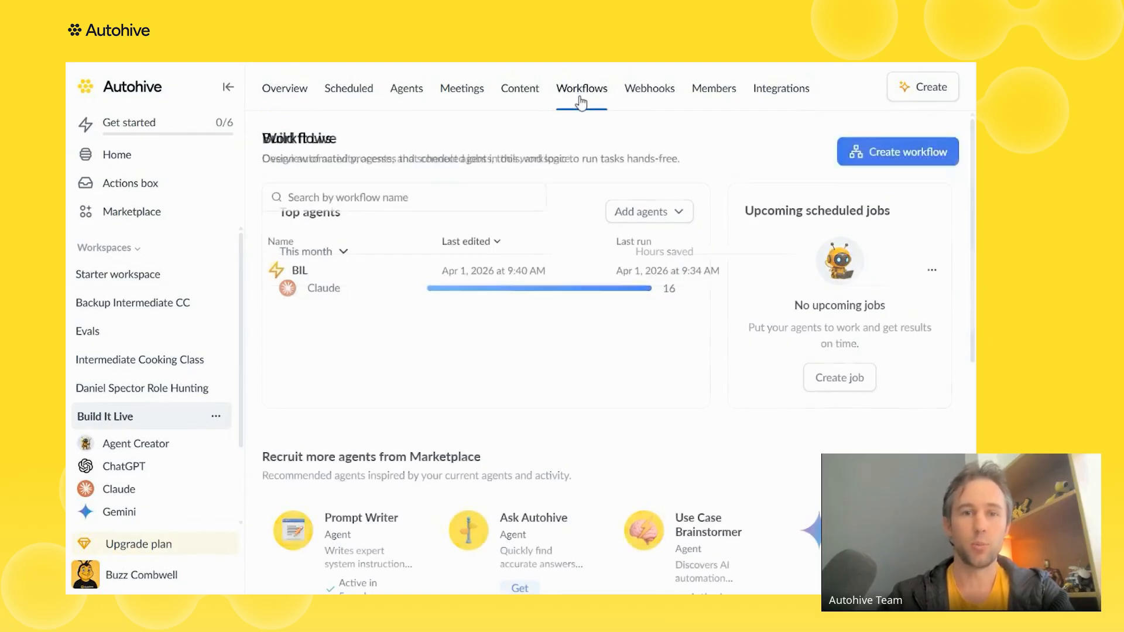
{"action": "left_click", "coordinate": [895, 165]}
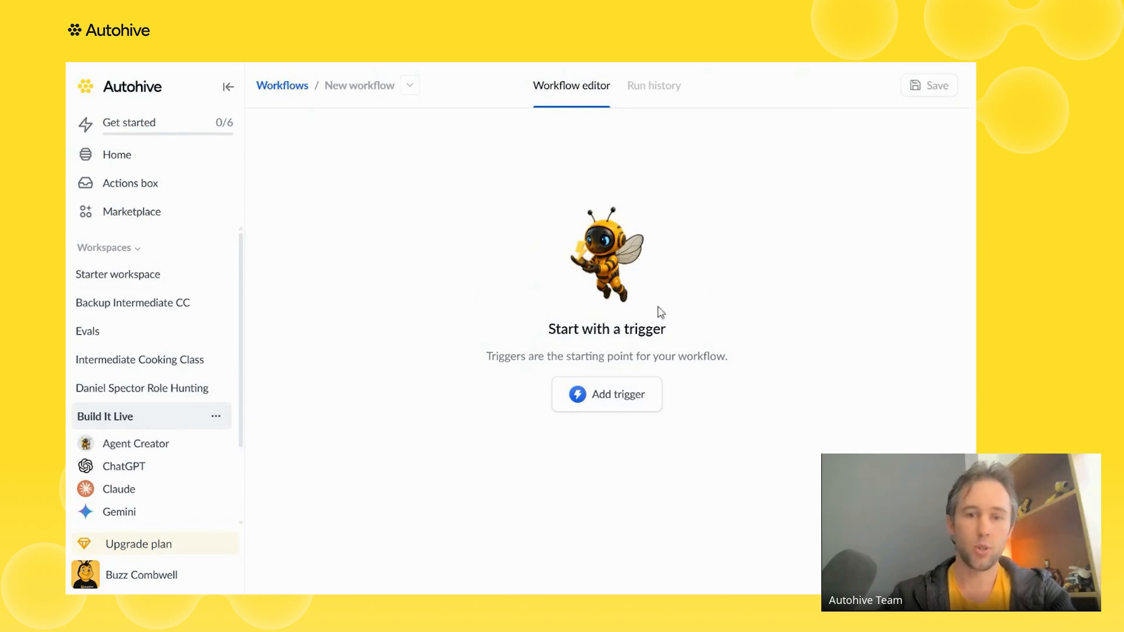
{"action": "left_click", "coordinate": [597, 400]}
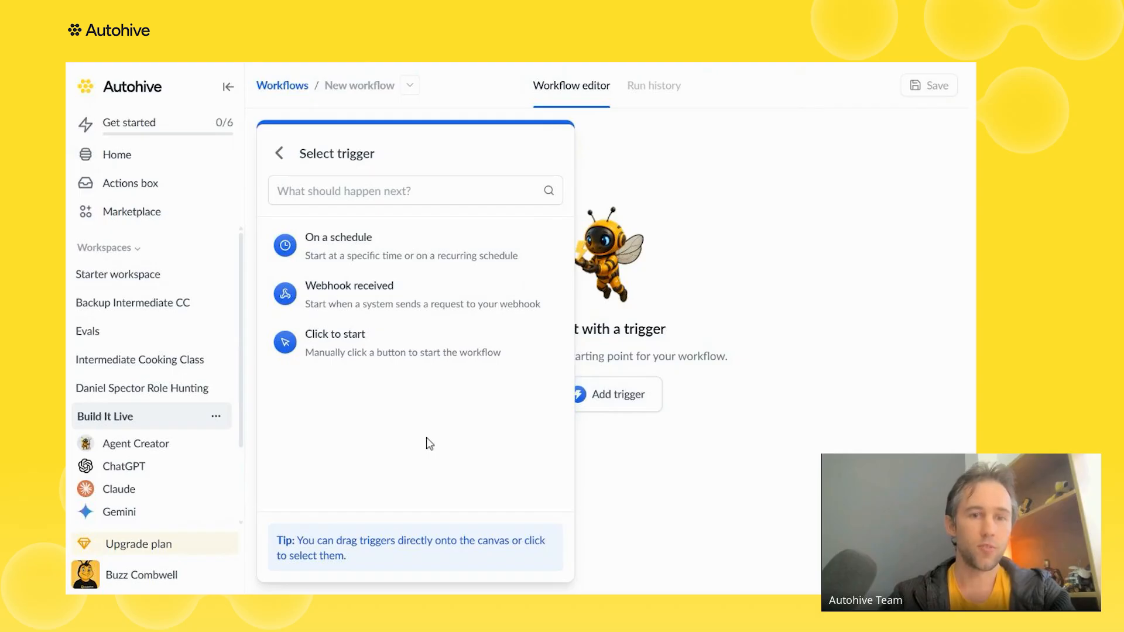
{"action": "left_click", "coordinate": [333, 350]}
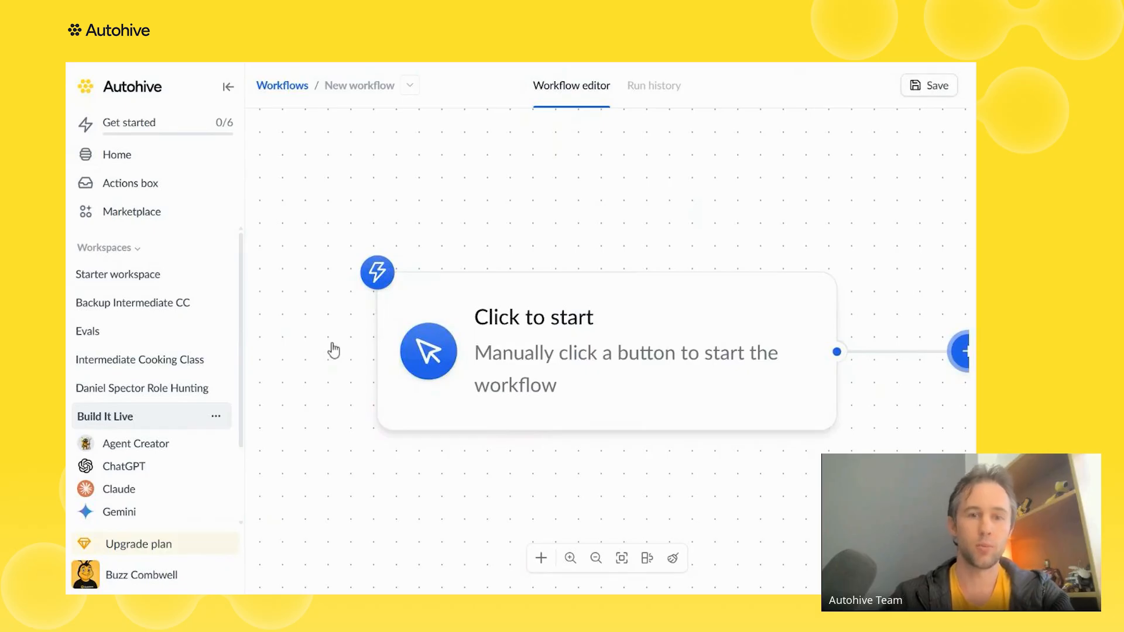
Find the Gmail actions for "label" and add List Emails by Label after the Click to start trigger
{"action": "scroll", "coordinate": [336, 354], "scroll_direction": "down", "scroll_amount": 5}
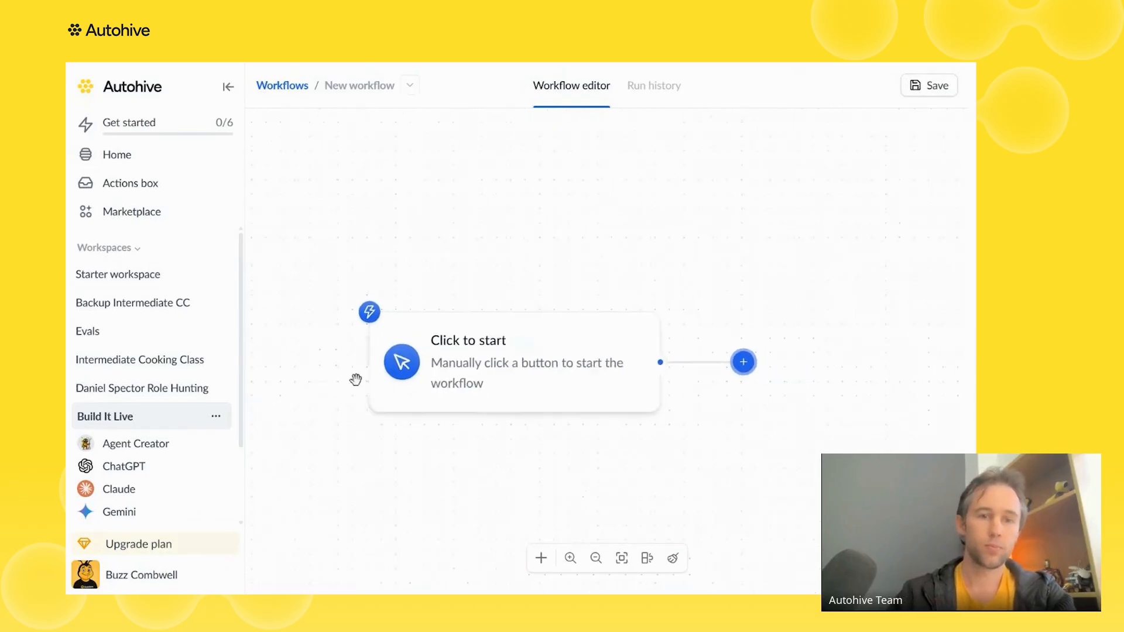
{"action": "left_click_drag", "start_coordinate": [730, 444], "coordinate": [577, 419]}
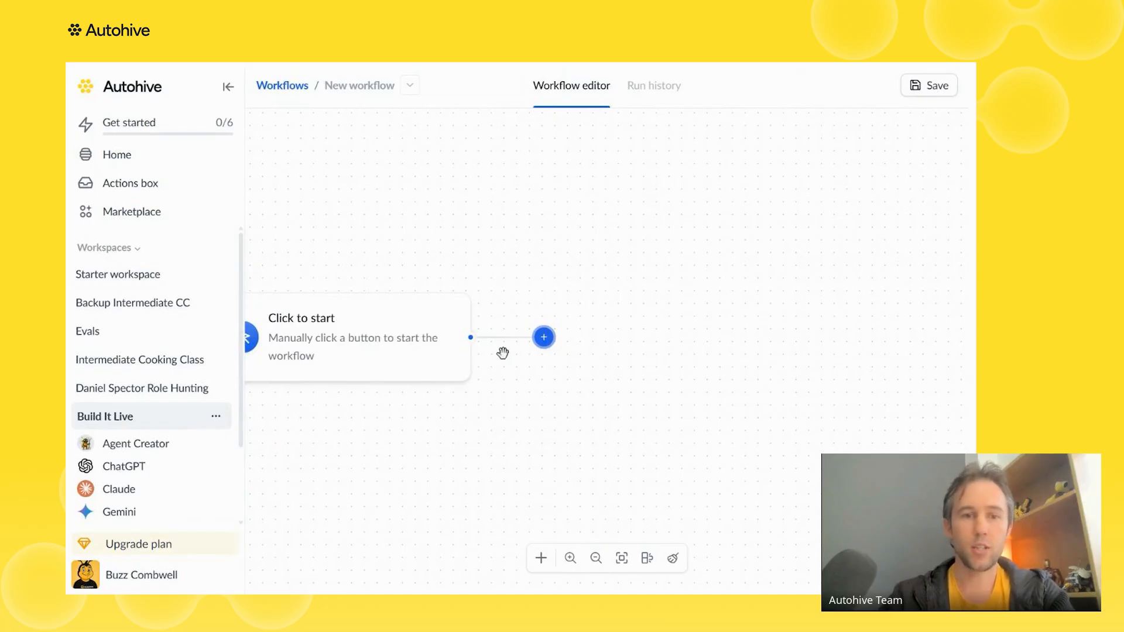
{"action": "left_click", "coordinate": [544, 338]}
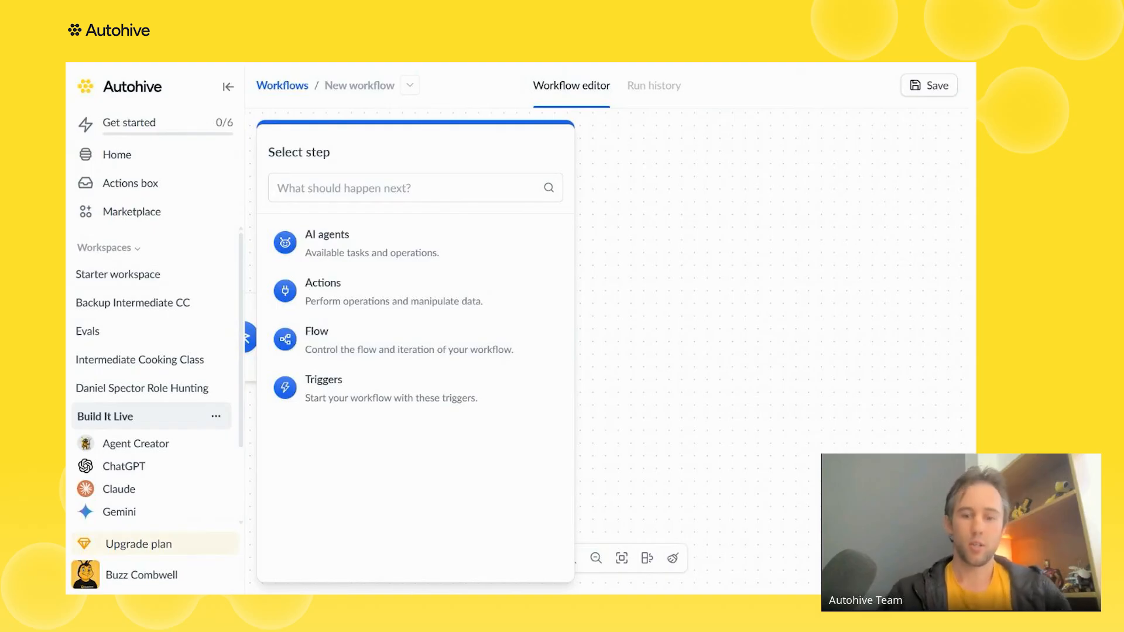
{"action": "type", "text": "label"}
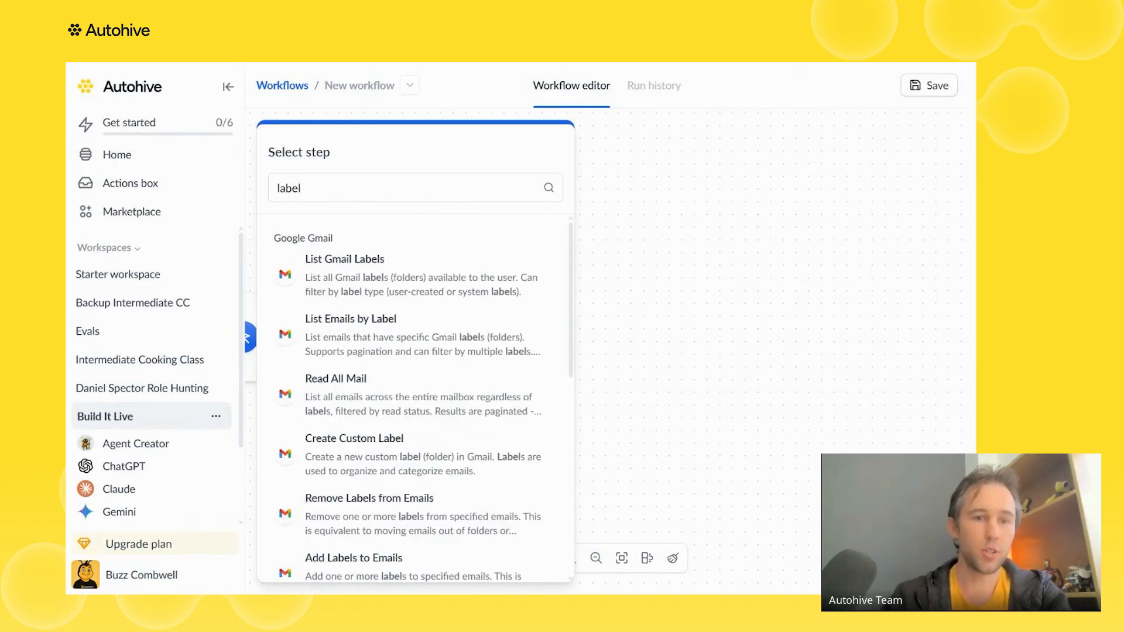
{"action": "left_click", "coordinate": [358, 338]}
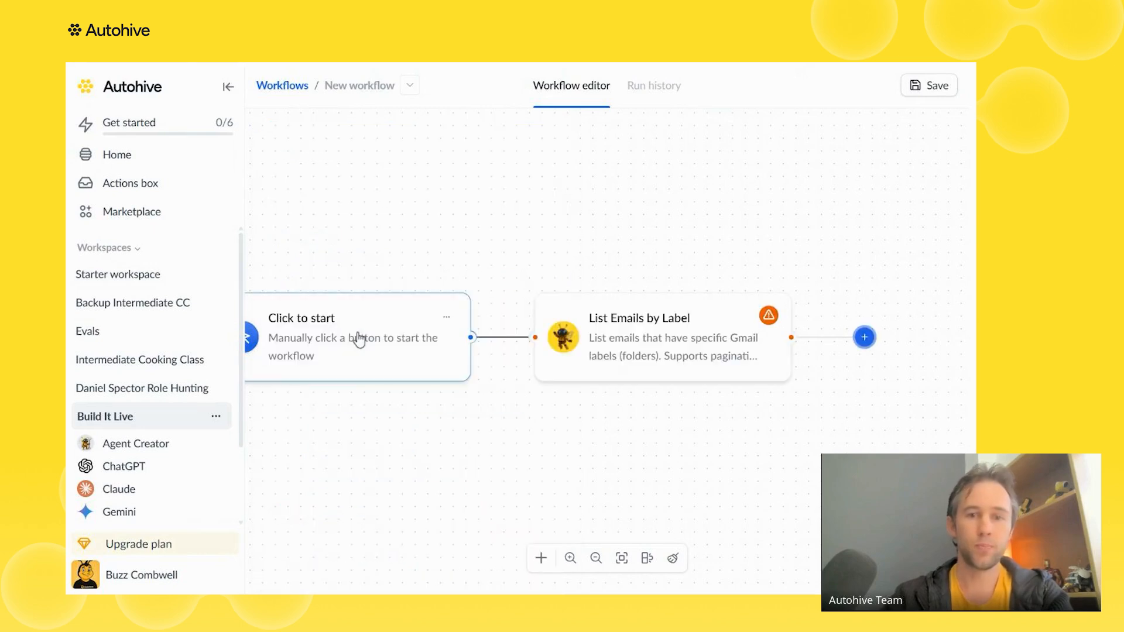
Set the user's email address value of the List Emails by Label step to me
{"action": "left_click_drag", "start_coordinate": [878, 433], "coordinate": [720, 454]}
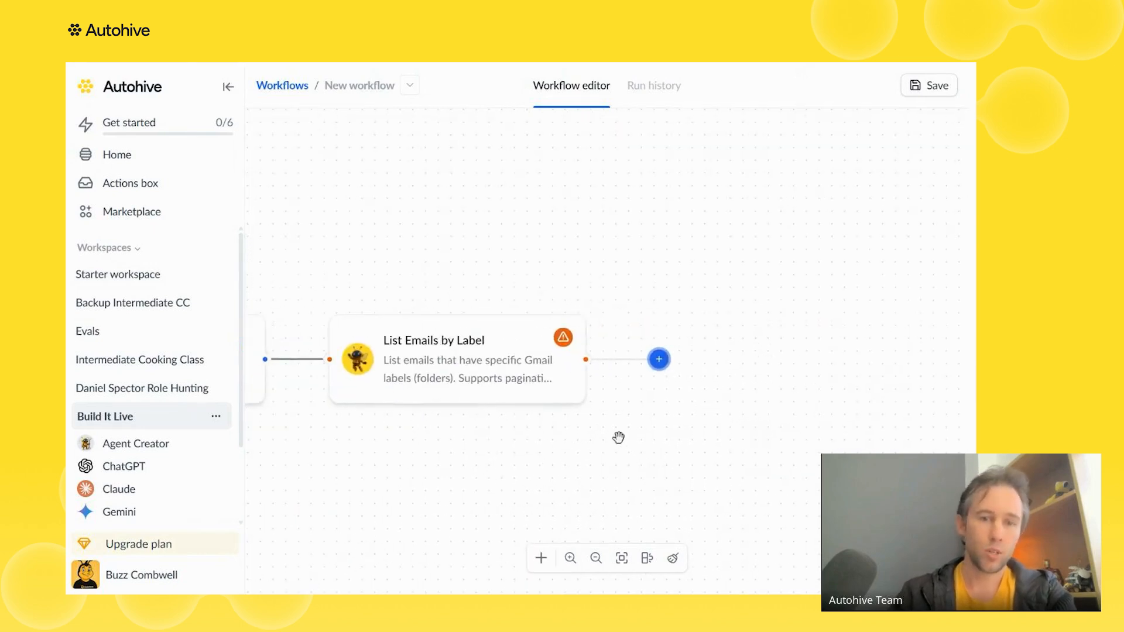
{"action": "left_click", "coordinate": [410, 354]}
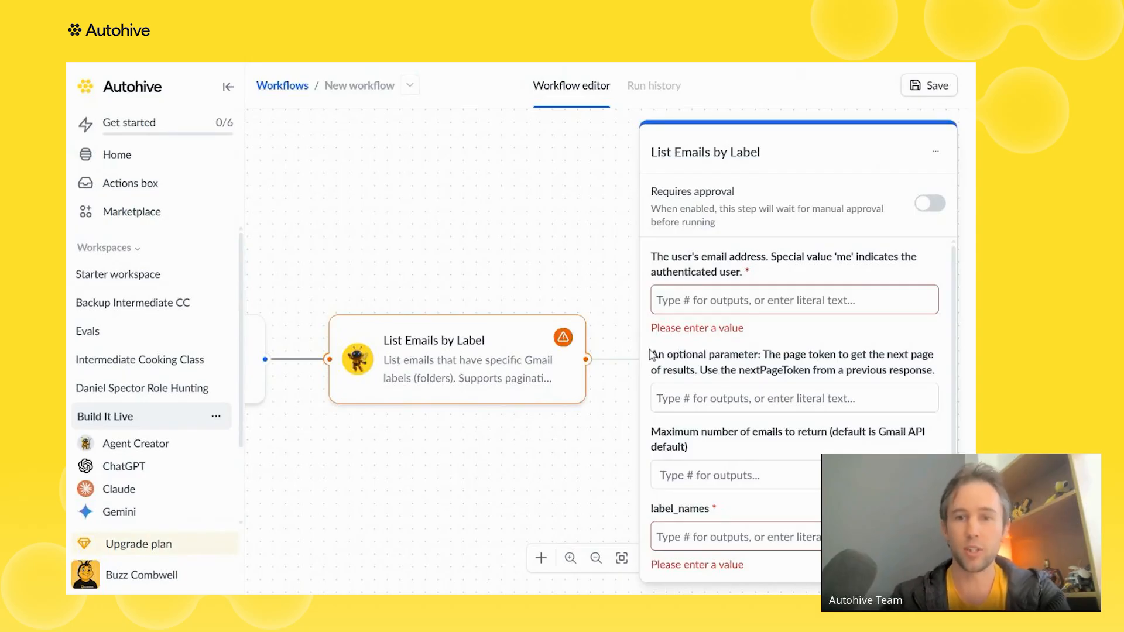
{"action": "left_click", "coordinate": [742, 298]}
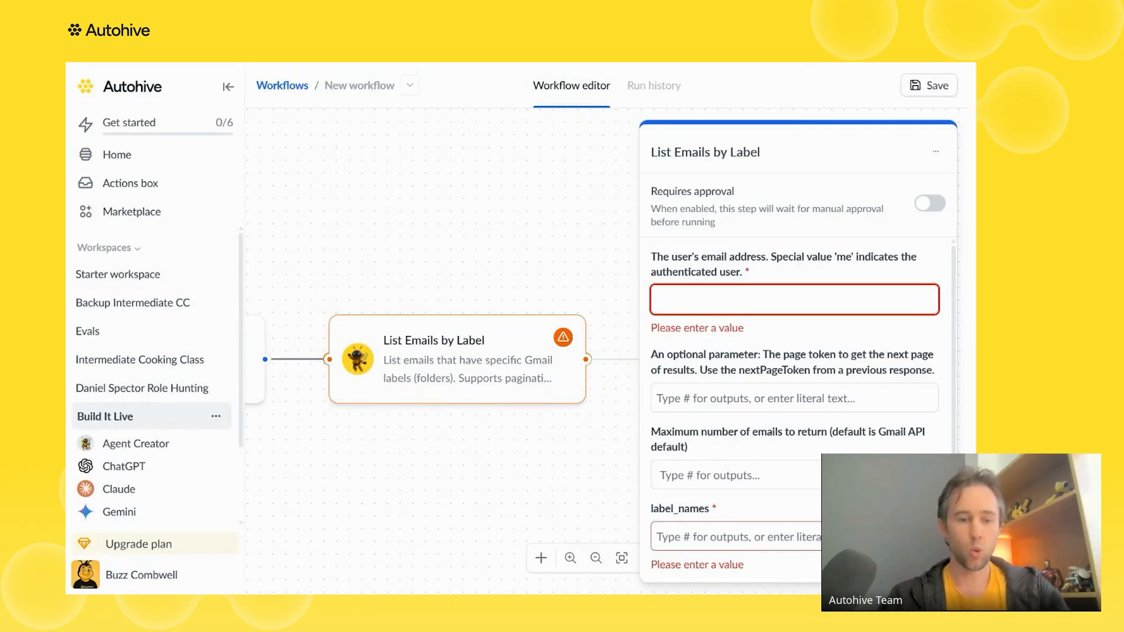
{"action": "type", "text": "me"}
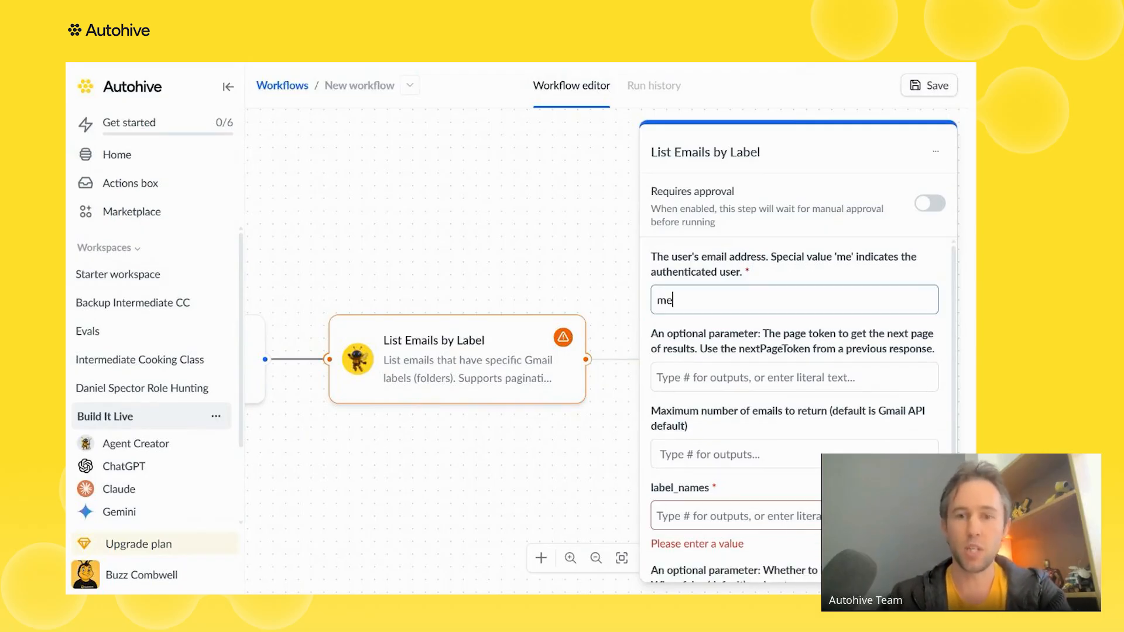
{"action": "left_click", "coordinate": [649, 328]}
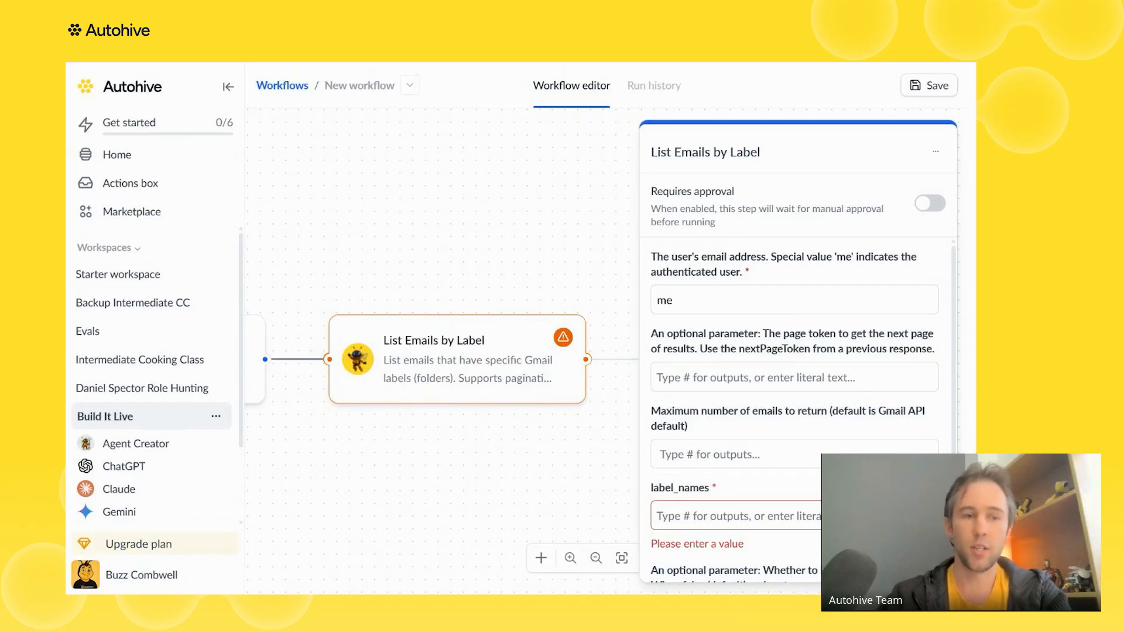
Set label_names to BIL in the List Emails by Label step and enable returning archived emails too
{"action": "scroll", "coordinate": [802, 410], "scroll_direction": "down", "scroll_amount": 1}
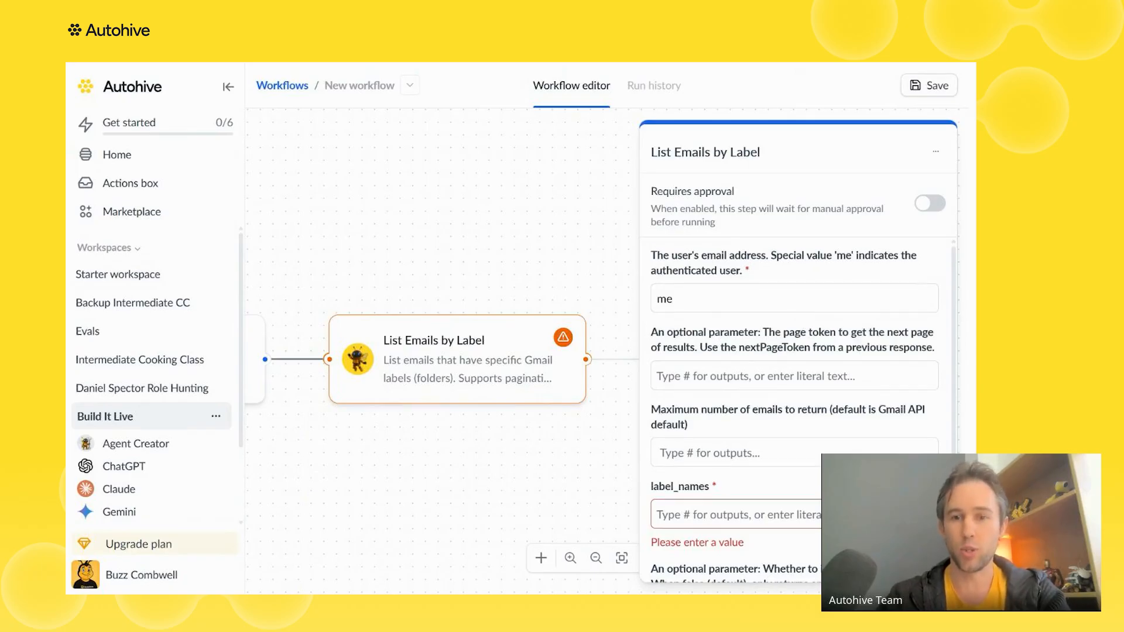
{"action": "left_click", "coordinate": [687, 441]}
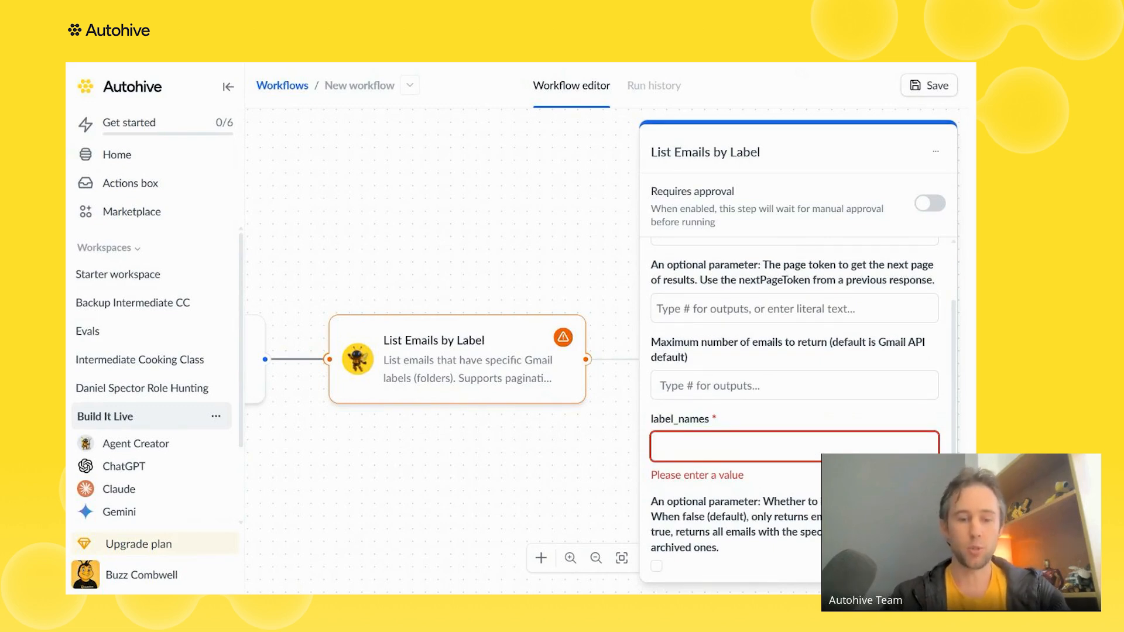
{"action": "type", "text": "BIL"}
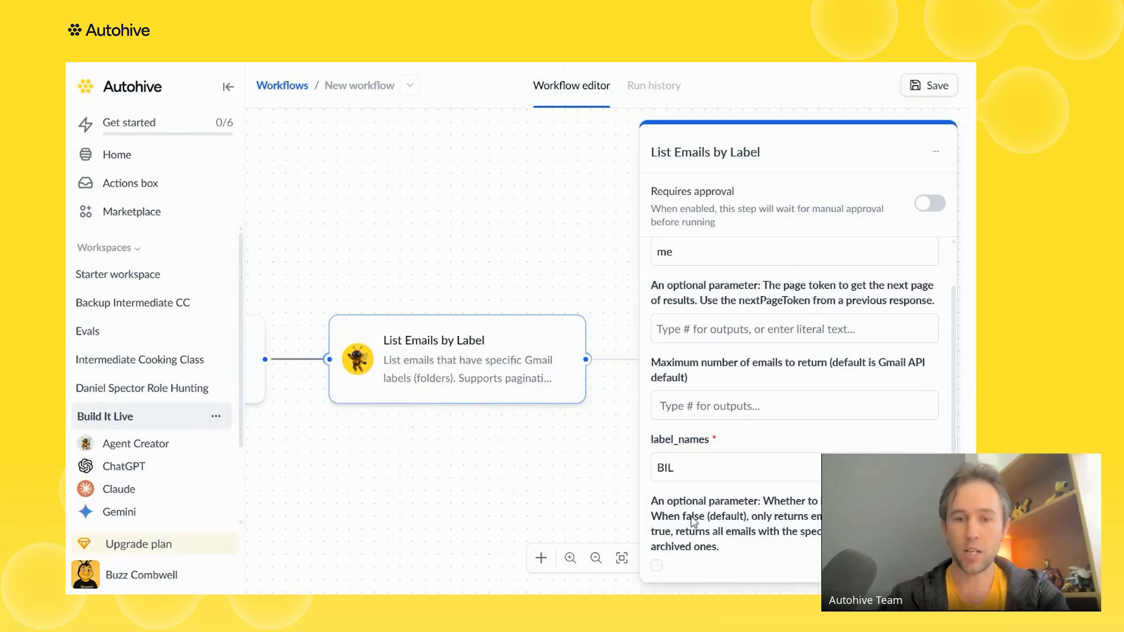
{"action": "left_click", "coordinate": [656, 567]}
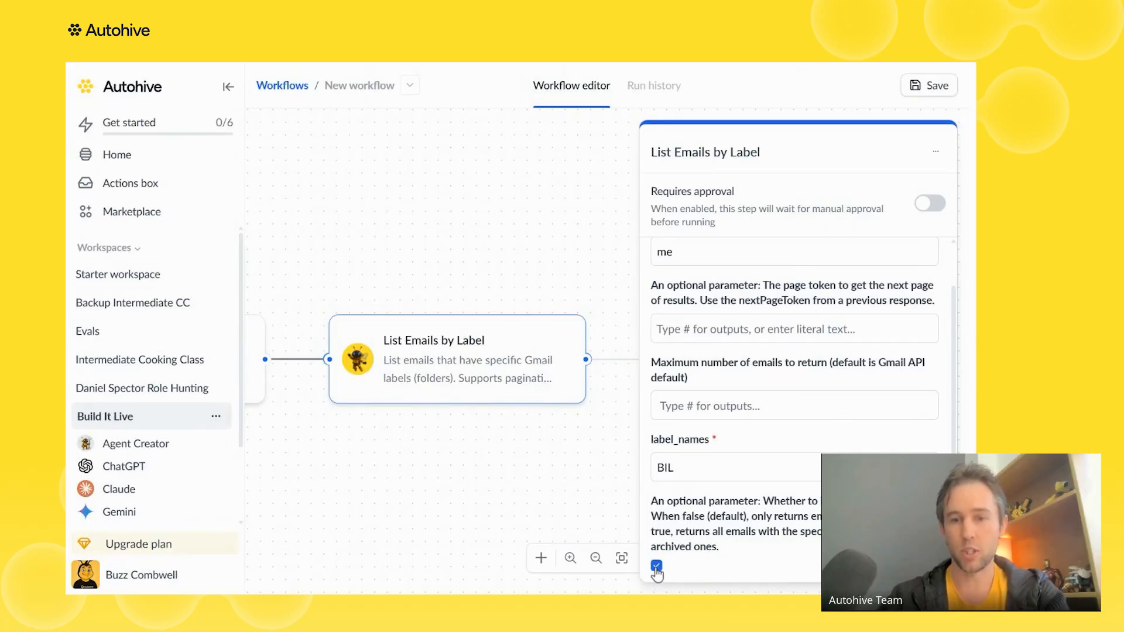
{"action": "left_click", "coordinate": [561, 472]}
Save the workflow under the name Email Manager Workflow
{"action": "left_click", "coordinate": [932, 97]}
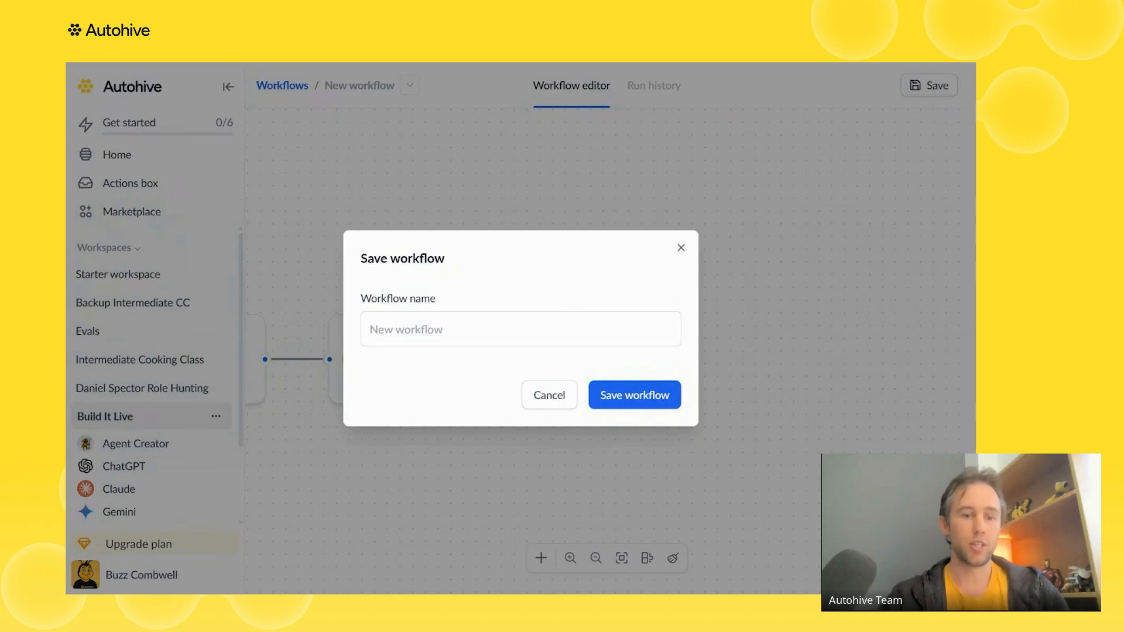
{"action": "type", "text": "Email "}
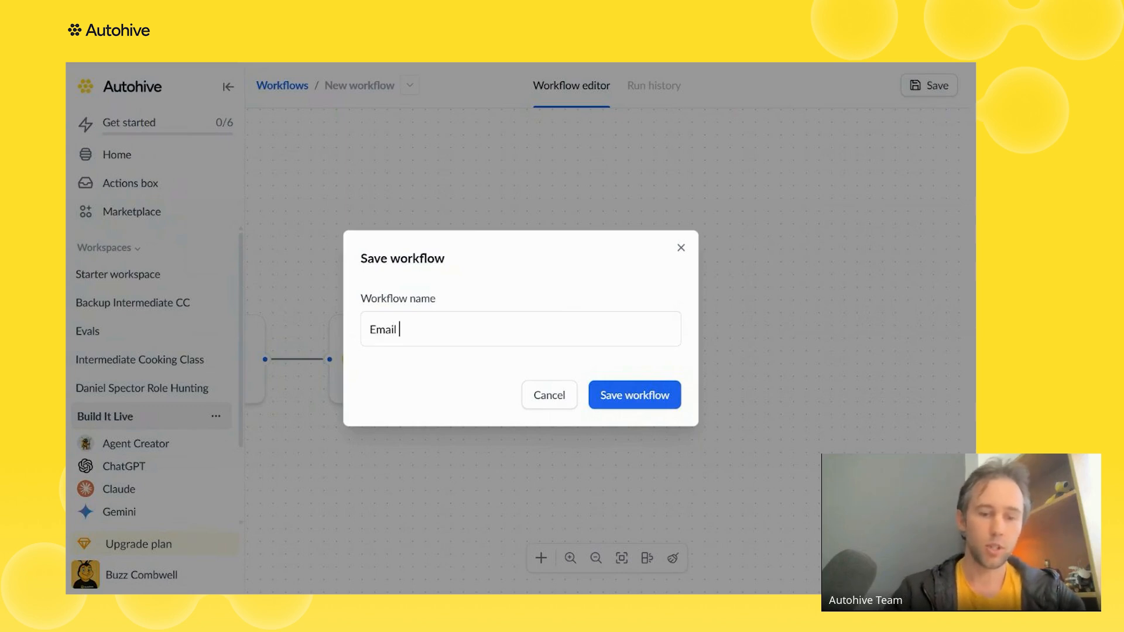
{"action": "type", "text": "Manager Wor"}
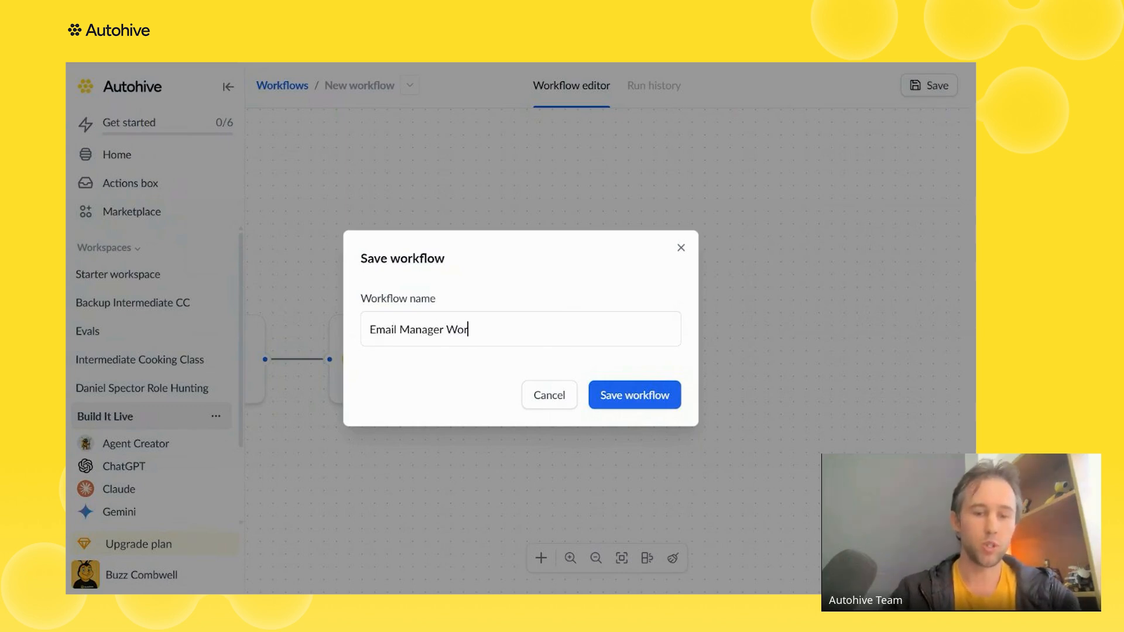
{"action": "type", "text": "kflow"}
{"action": "key", "text": "Return"}
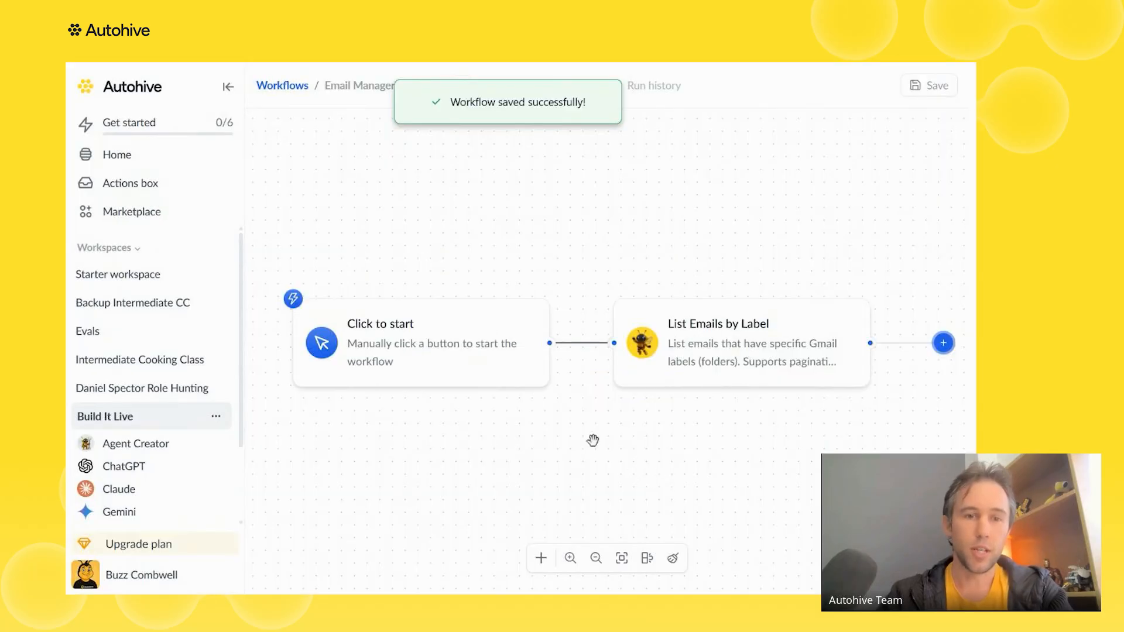
Run the workflow from its manual trigger, examine the List Emails by Label outputs, and return to the editor
{"action": "left_click", "coordinate": [426, 346]}
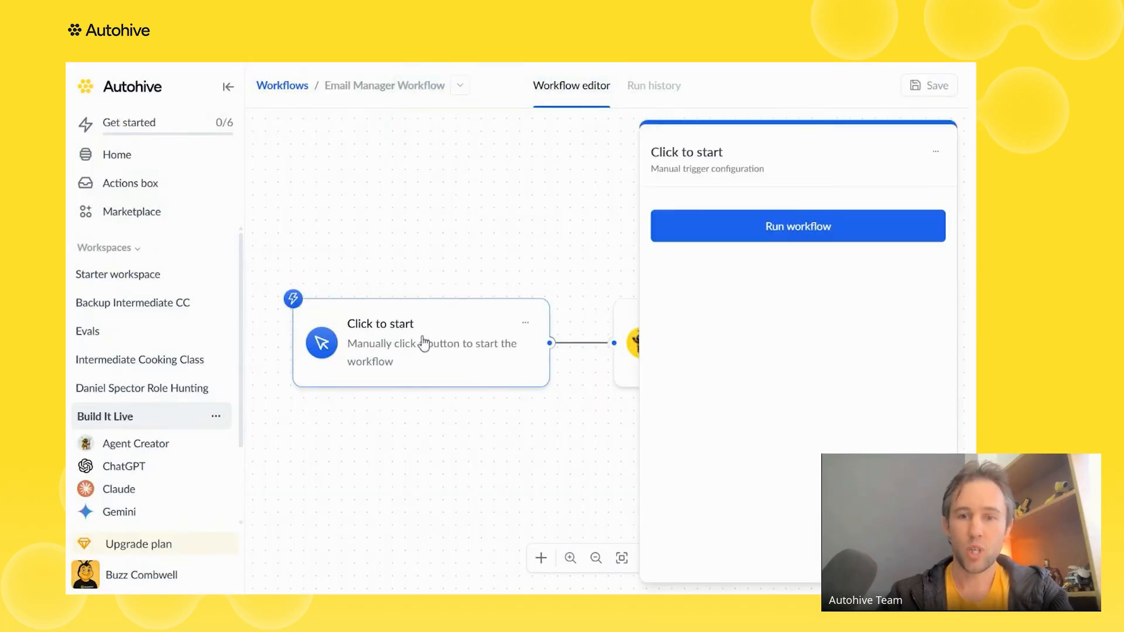
{"action": "left_click", "coordinate": [779, 240]}
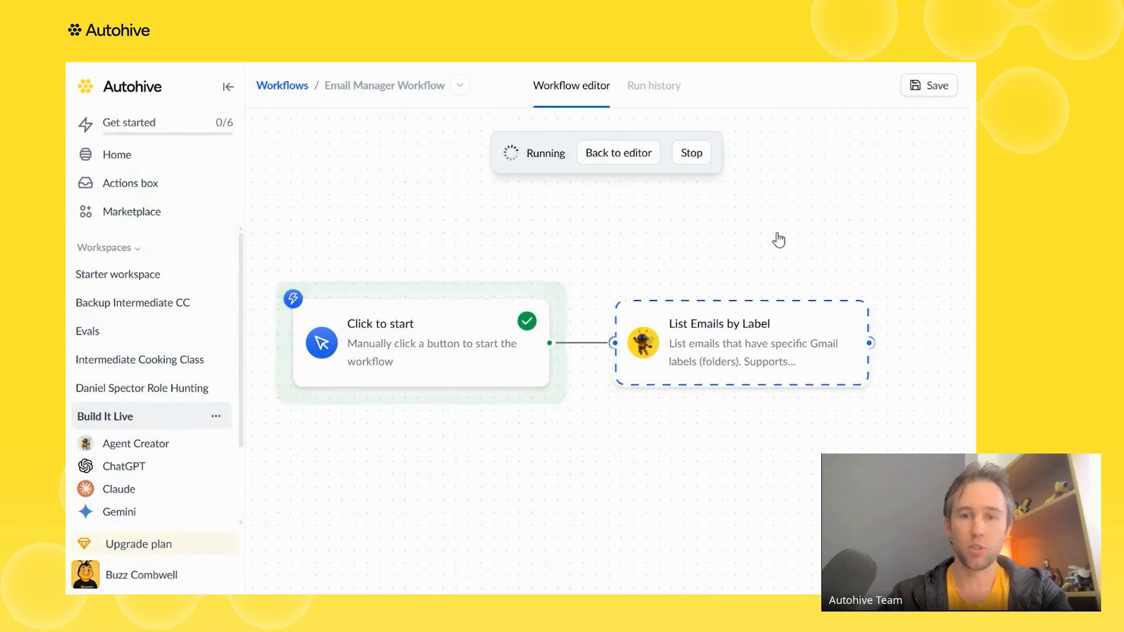
{"action": "left_click_drag", "start_coordinate": [716, 503], "coordinate": [502, 480]}
{"action": "left_click", "coordinate": [535, 364]}
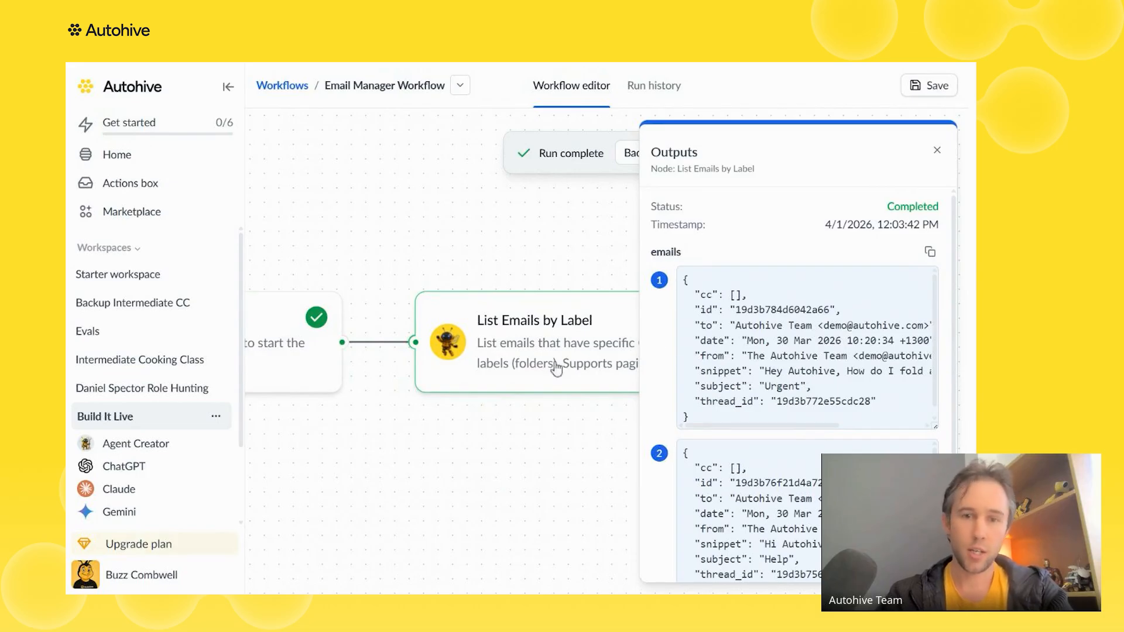
{"action": "scroll", "coordinate": [666, 302], "scroll_direction": "down", "scroll_amount": 2}
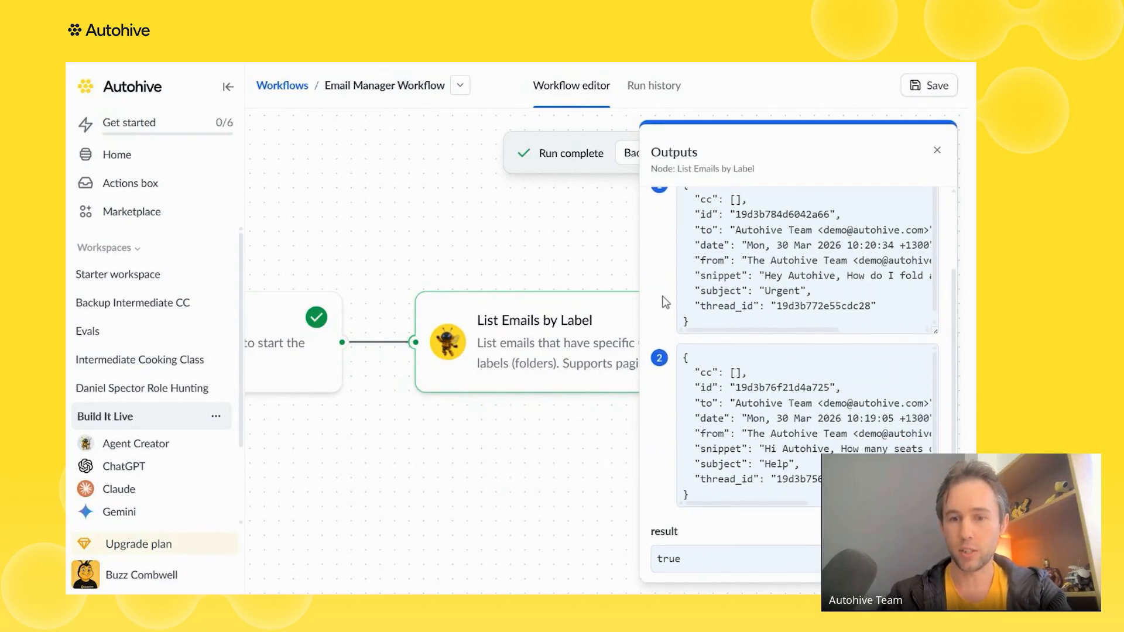
{"action": "scroll", "coordinate": [665, 302], "scroll_direction": "up", "scroll_amount": 2}
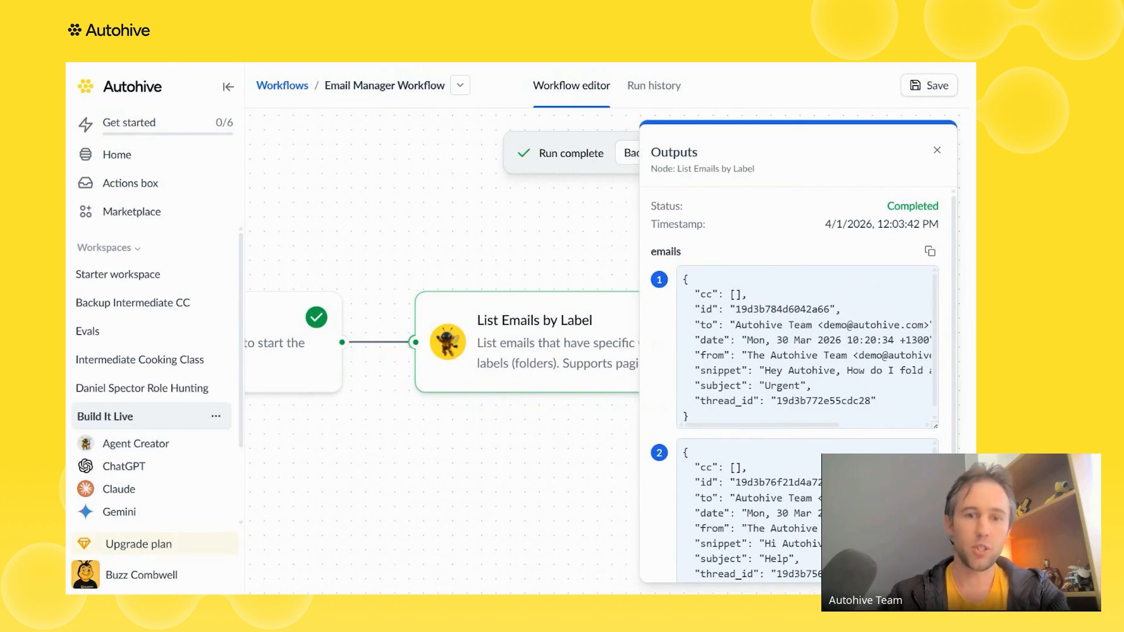
{"action": "left_click", "coordinate": [583, 439]}
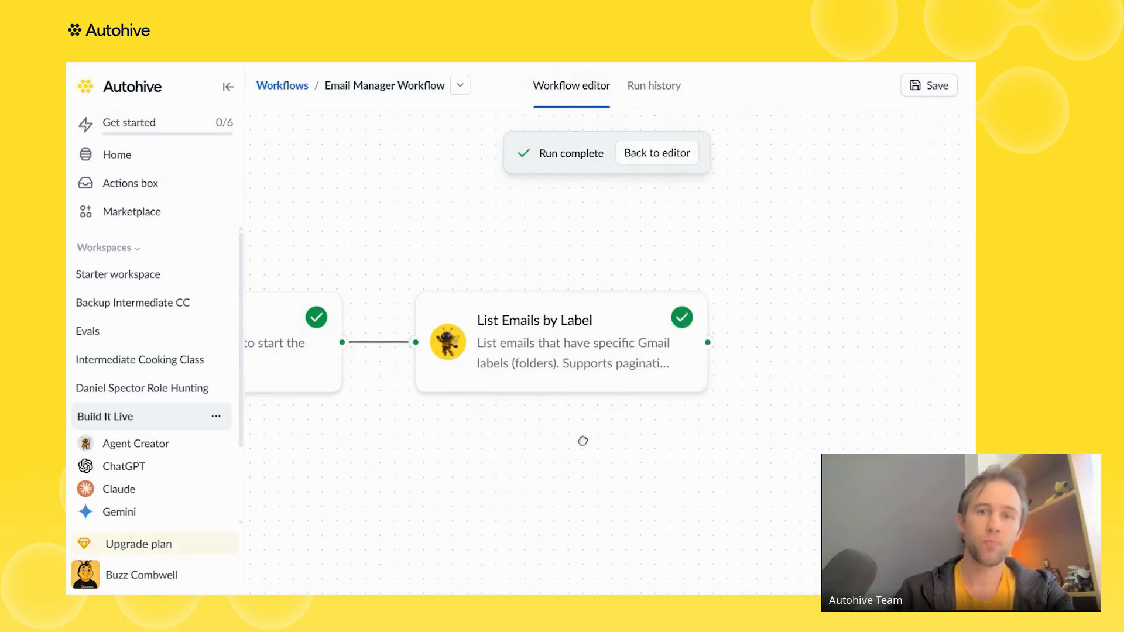
{"action": "left_click", "coordinate": [654, 161]}
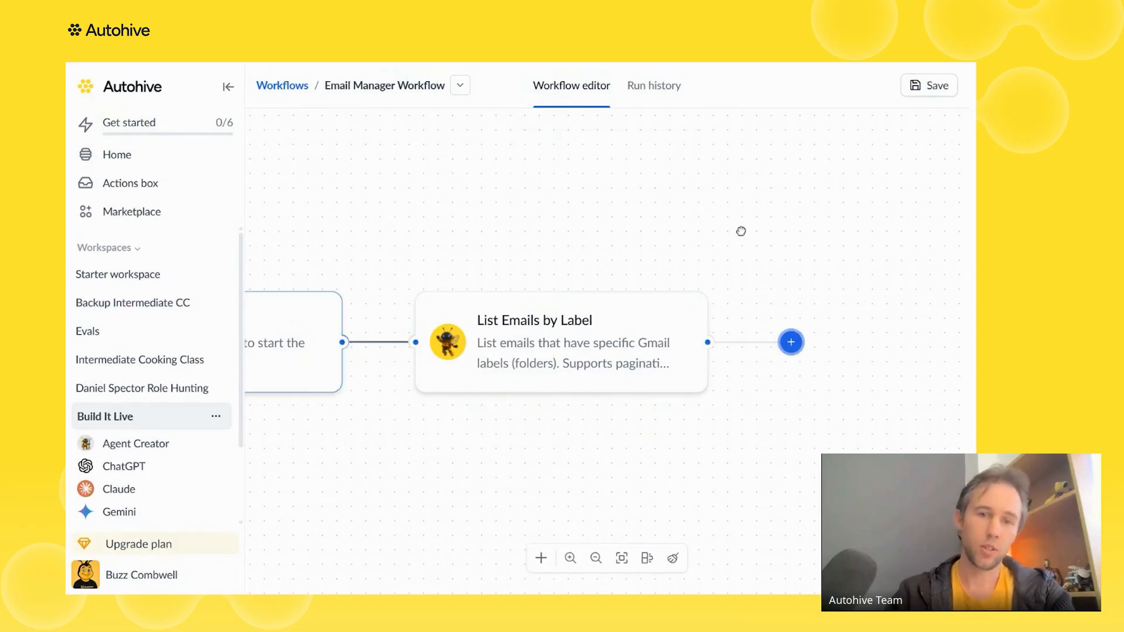
Add an Iterator flow step after List Emails by Label
{"action": "left_click_drag", "start_coordinate": [740, 230], "coordinate": [514, 239]}
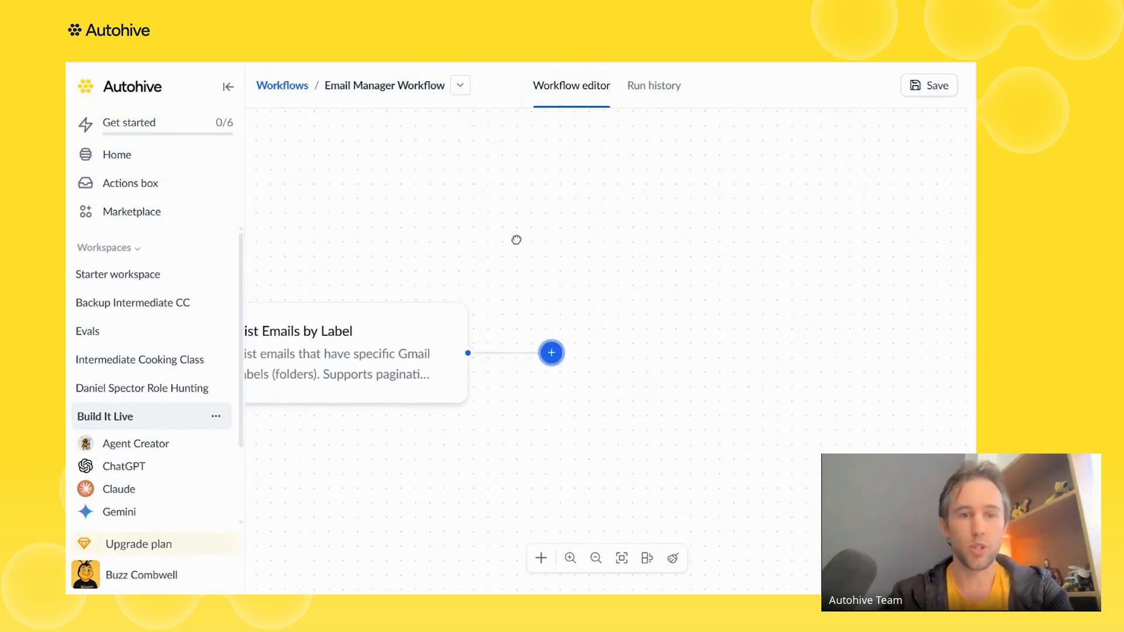
{"action": "left_click", "coordinate": [552, 358]}
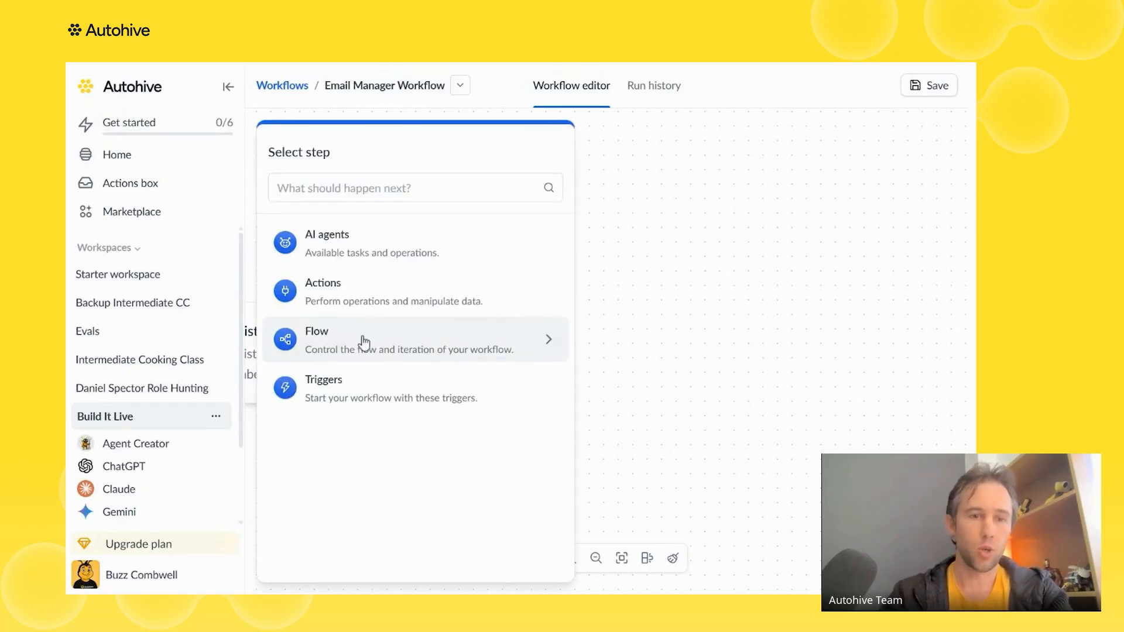
{"action": "left_click", "coordinate": [348, 338]}
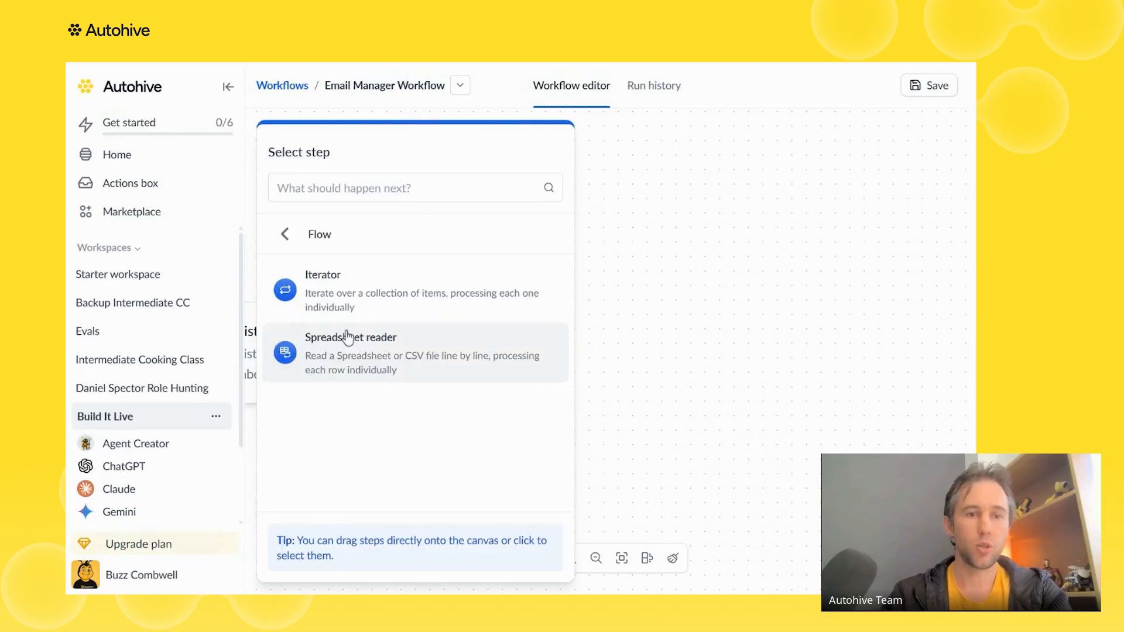
{"action": "left_click", "coordinate": [353, 306]}
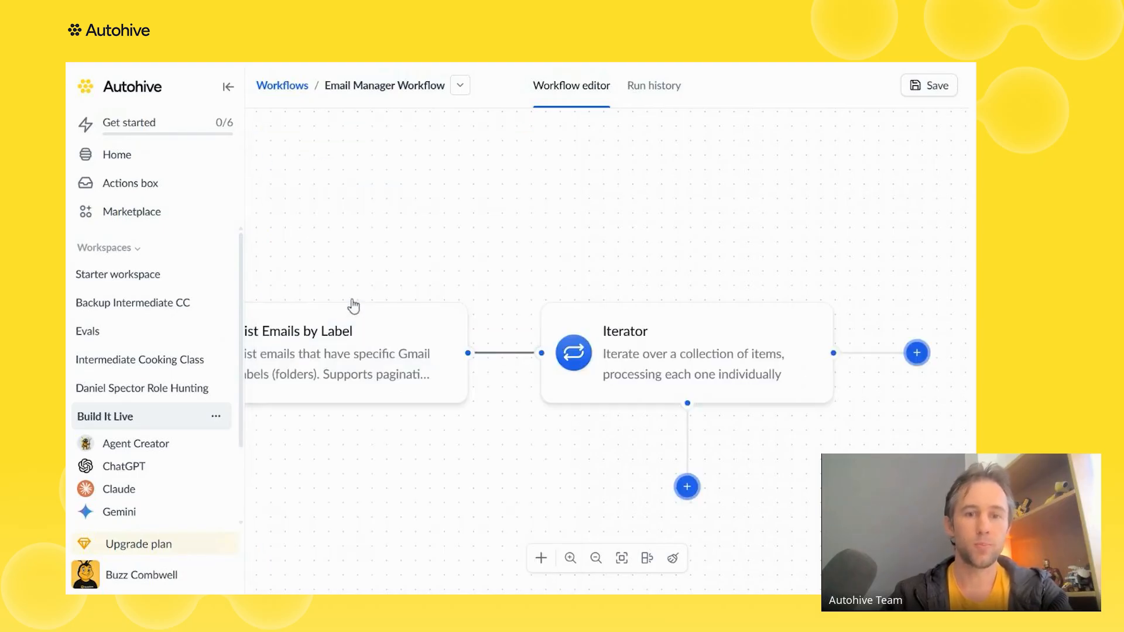
{"action": "left_click_drag", "start_coordinate": [485, 439], "coordinate": [378, 421]}
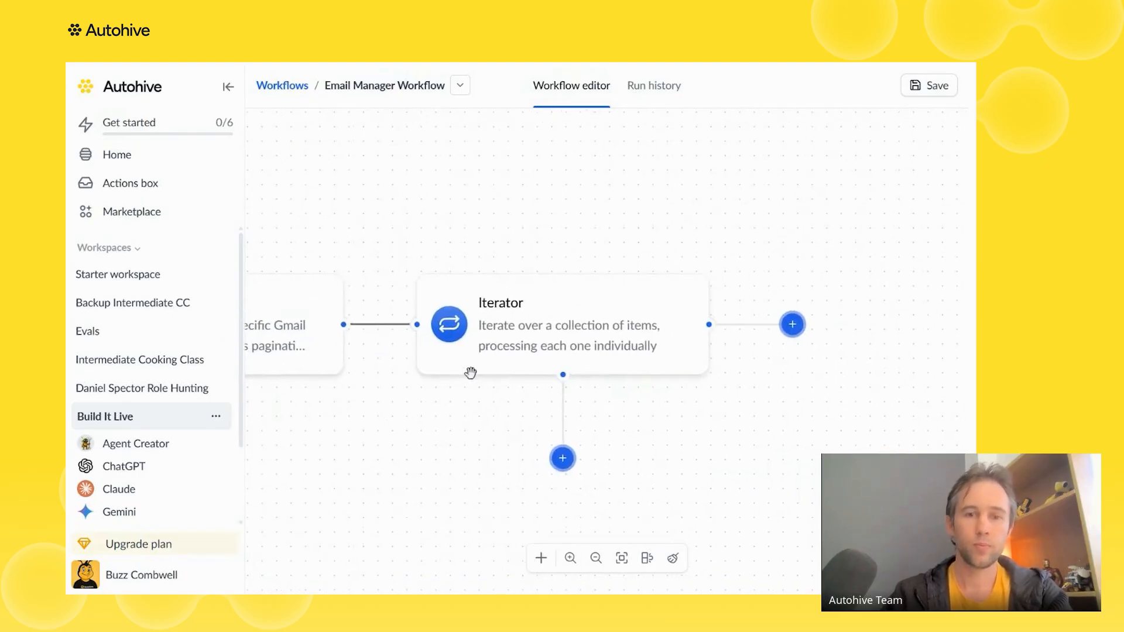
Set the Iterator's collection to the emails list from the List Emails by Label step
{"action": "left_click", "coordinate": [521, 325]}
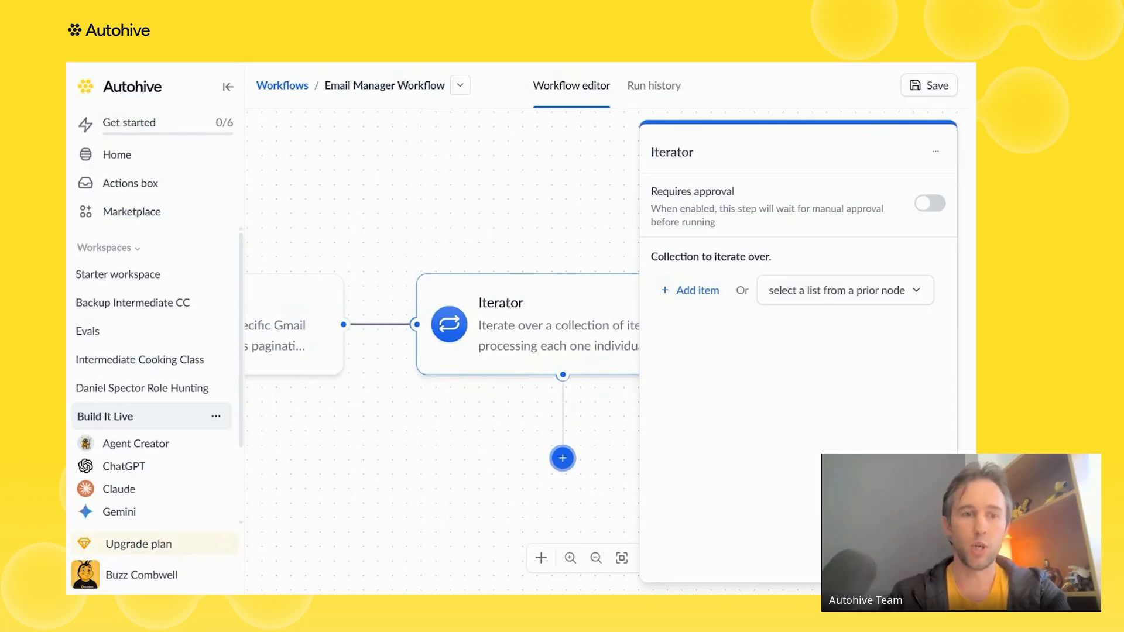
{"action": "left_click", "coordinate": [835, 299]}
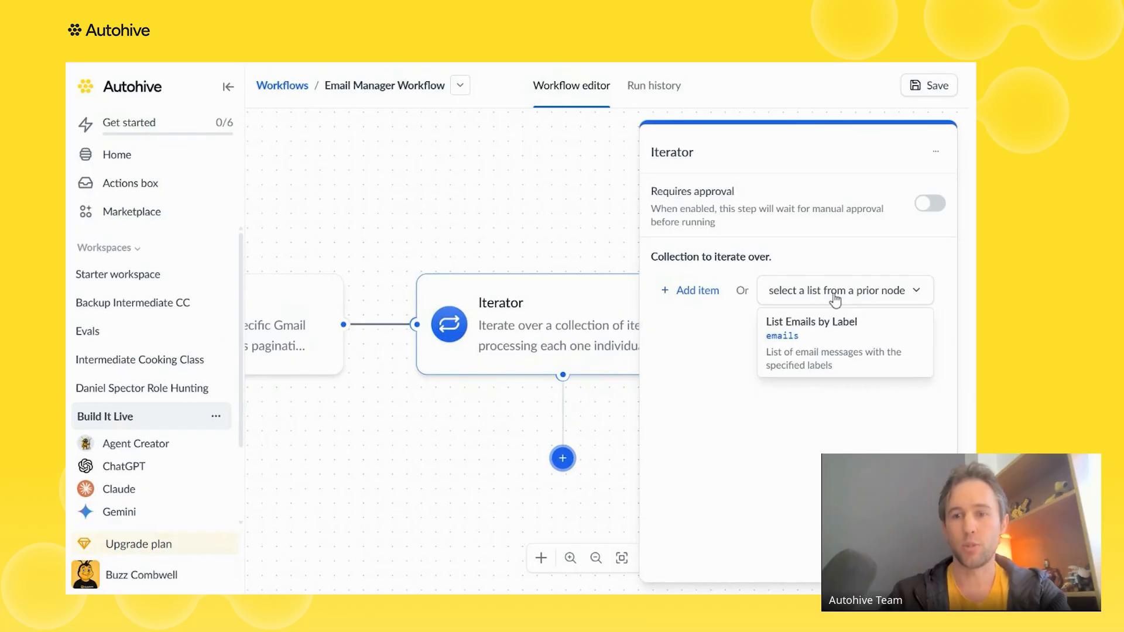
{"action": "left_click", "coordinate": [825, 342]}
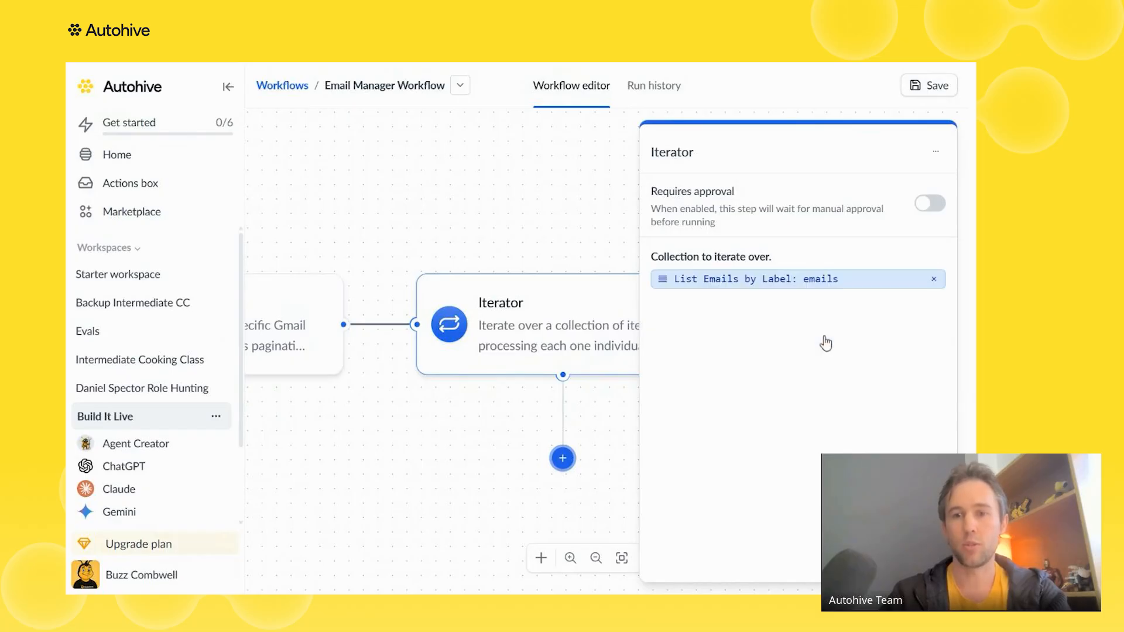
{"action": "left_click", "coordinate": [480, 430]}
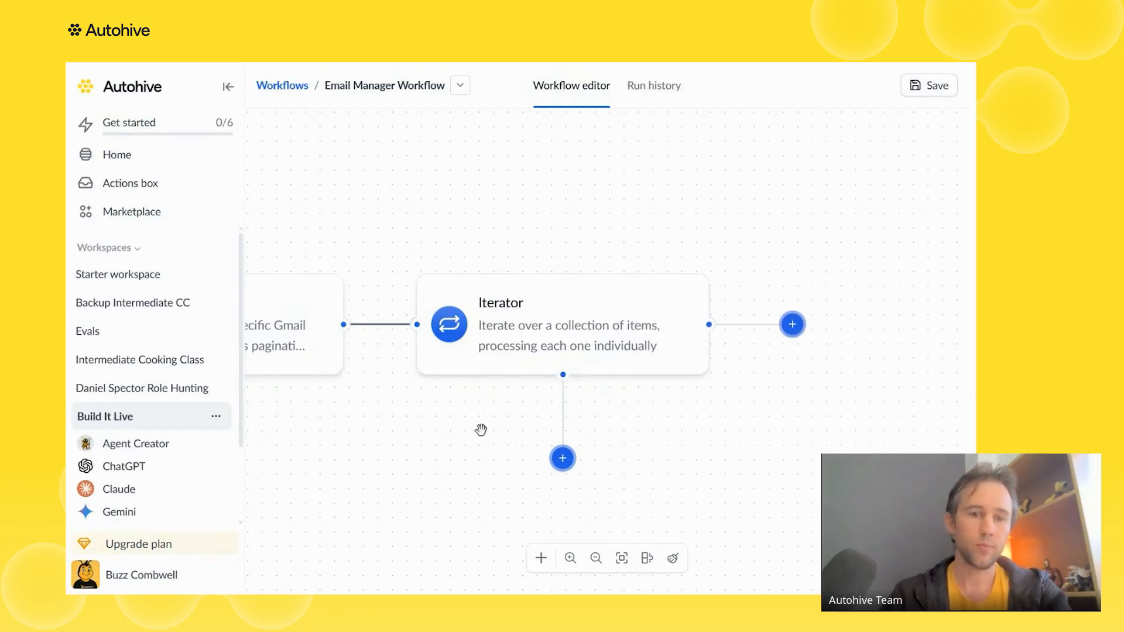
Add a Google Gmail Read Email step to the Iterator's per-item loop branch
{"action": "left_click_drag", "start_coordinate": [480, 430], "coordinate": [342, 417]}
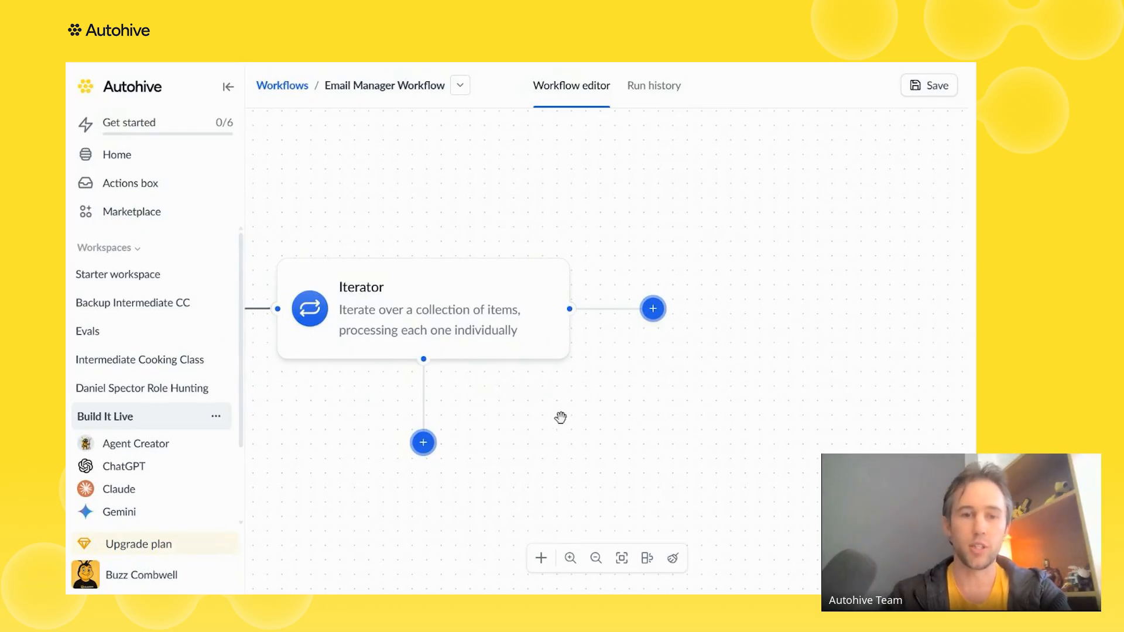
{"action": "left_click_drag", "start_coordinate": [560, 418], "coordinate": [572, 324]}
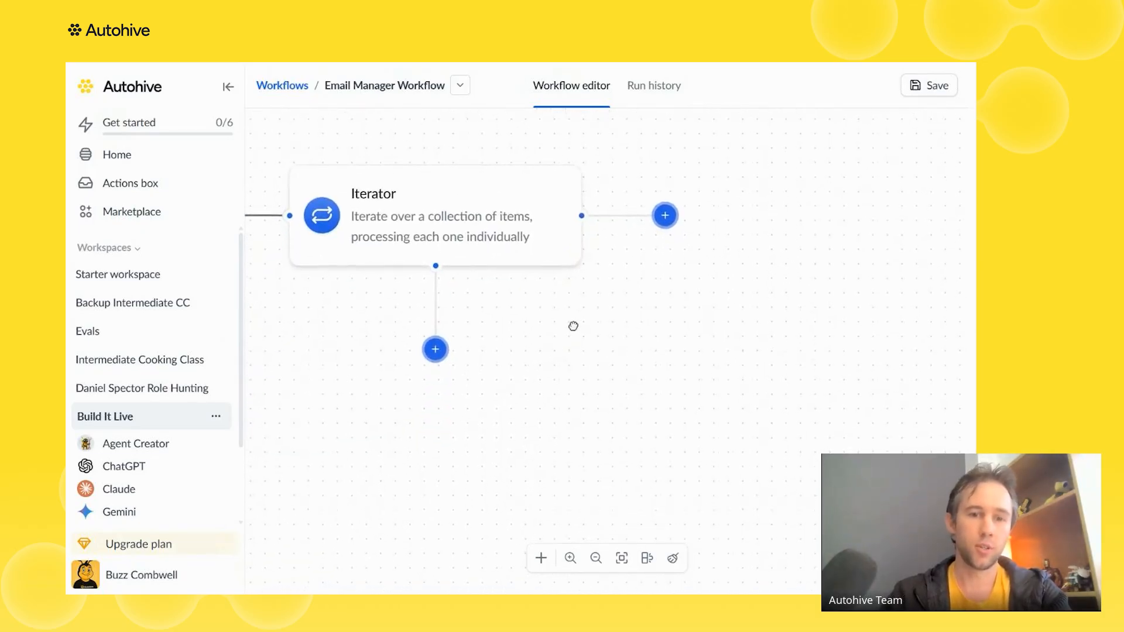
{"action": "left_click", "coordinate": [435, 350]}
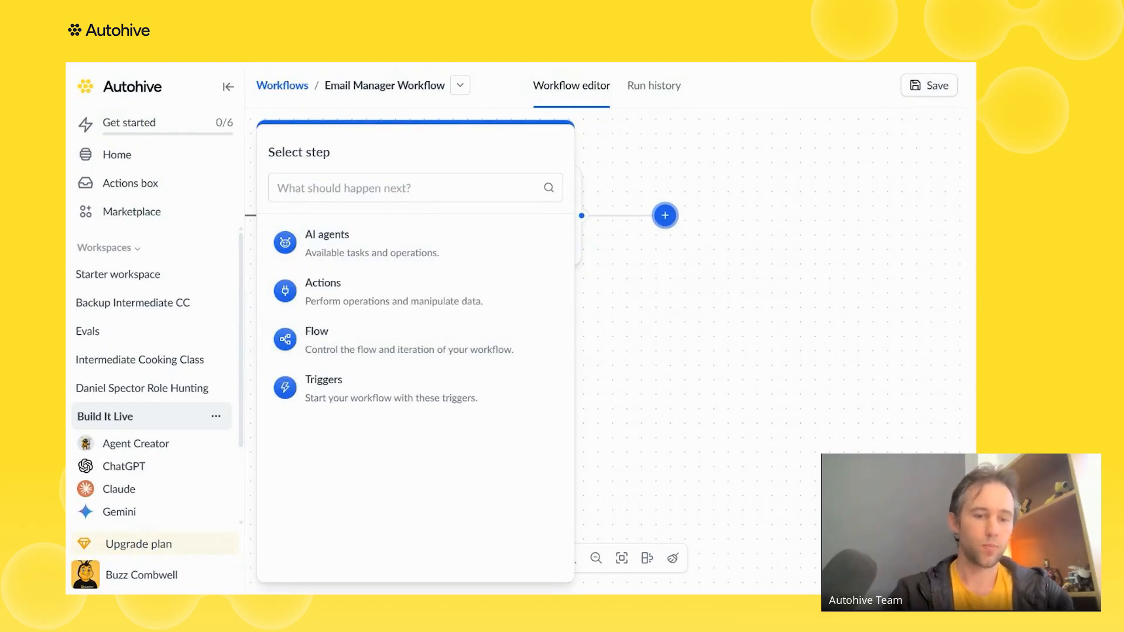
{"action": "type", "text": "read"}
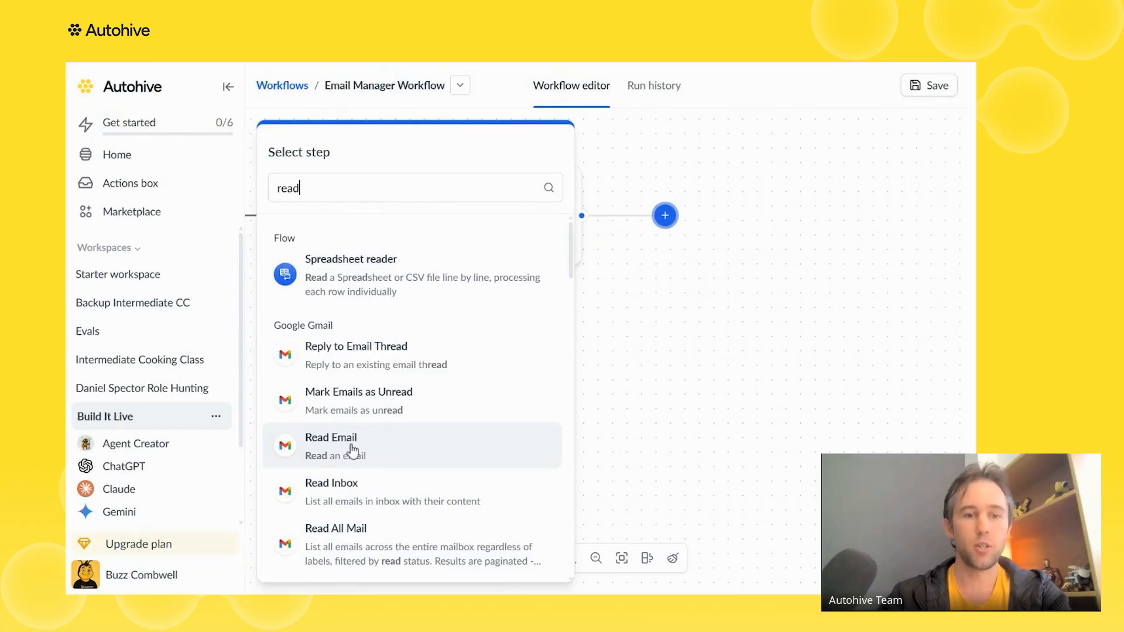
{"action": "left_click", "coordinate": [352, 451]}
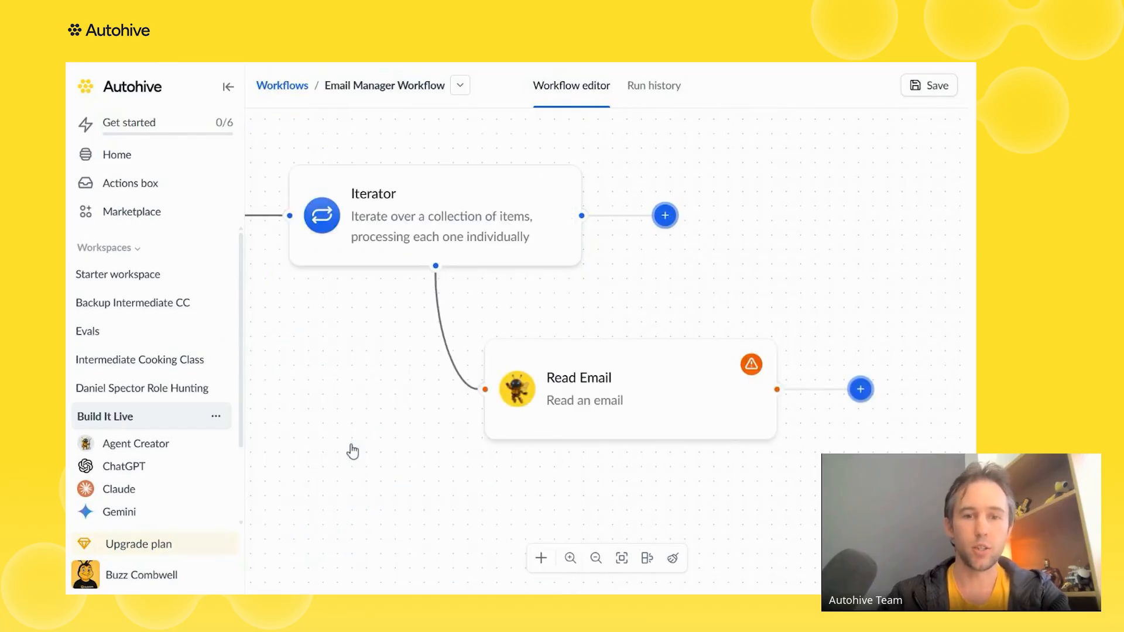
Configure Read Email with me as the user's email address and the Iterator's value.id output as the ID of the email to read
{"action": "left_click", "coordinate": [597, 400]}
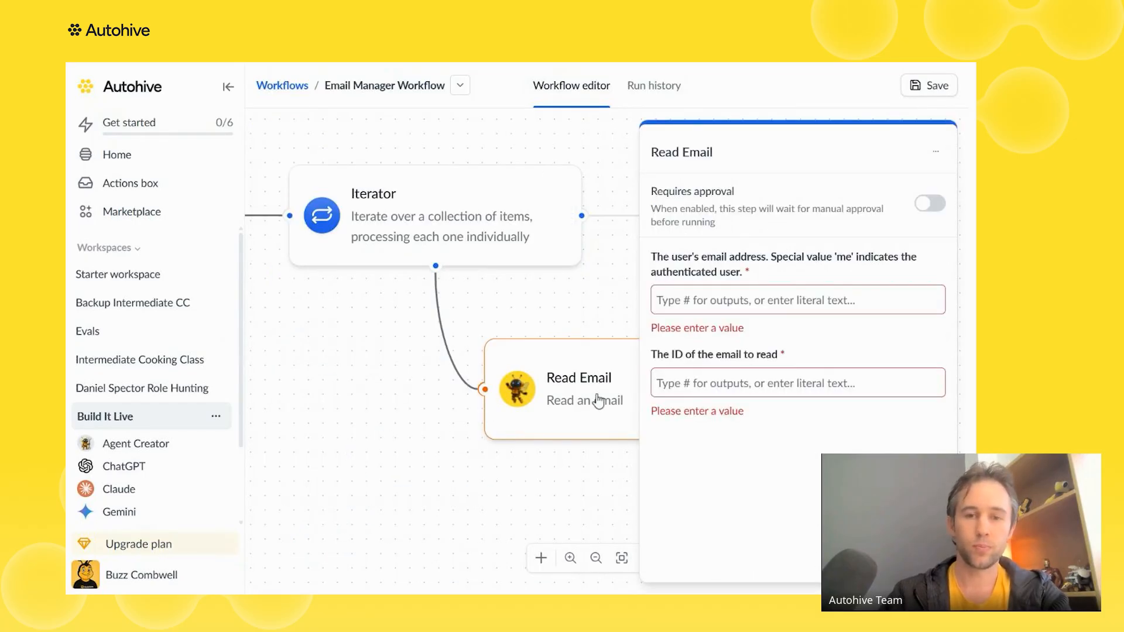
{"action": "left_click", "coordinate": [761, 298]}
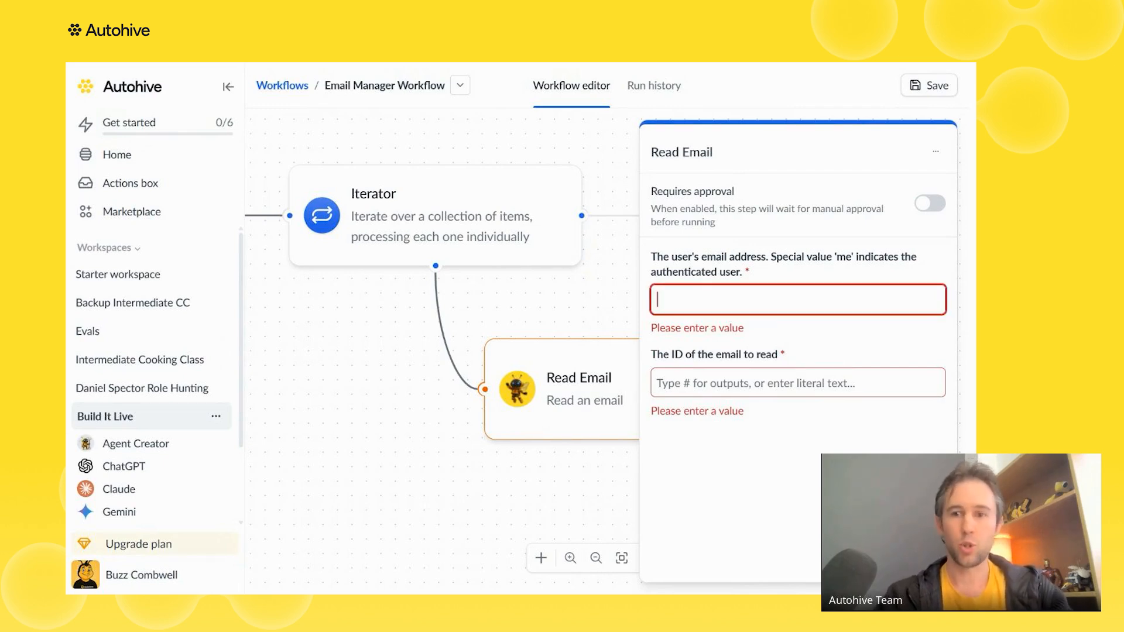
{"action": "type", "text": "me"}
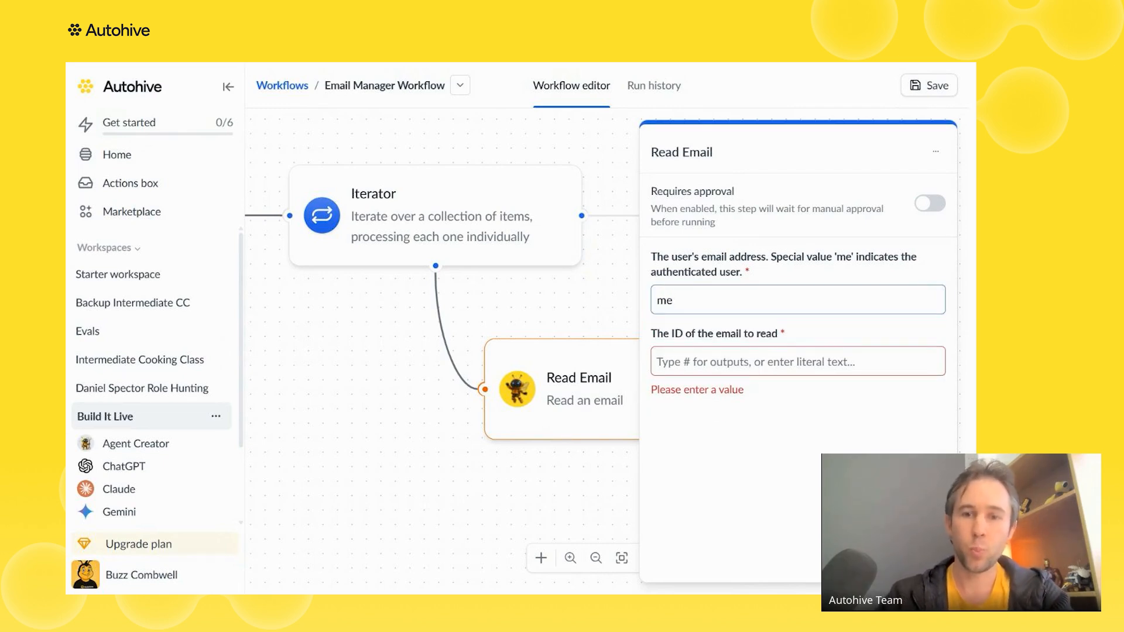
{"action": "left_click", "coordinate": [761, 361]}
{"action": "left_click", "coordinate": [746, 434]}
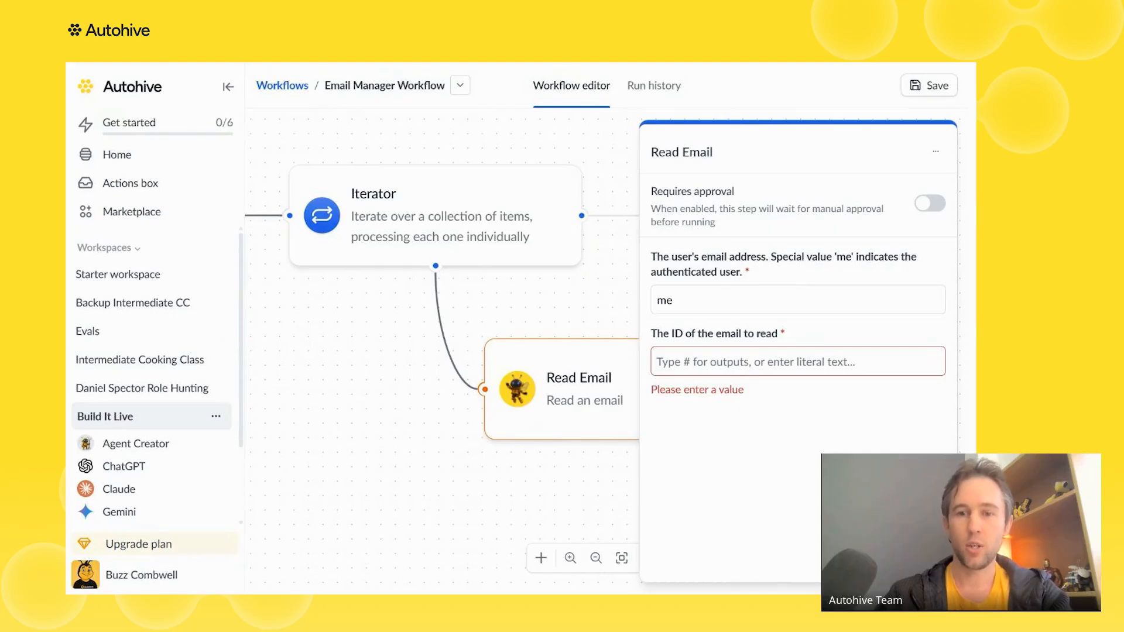
{"action": "left_click", "coordinate": [798, 361]}
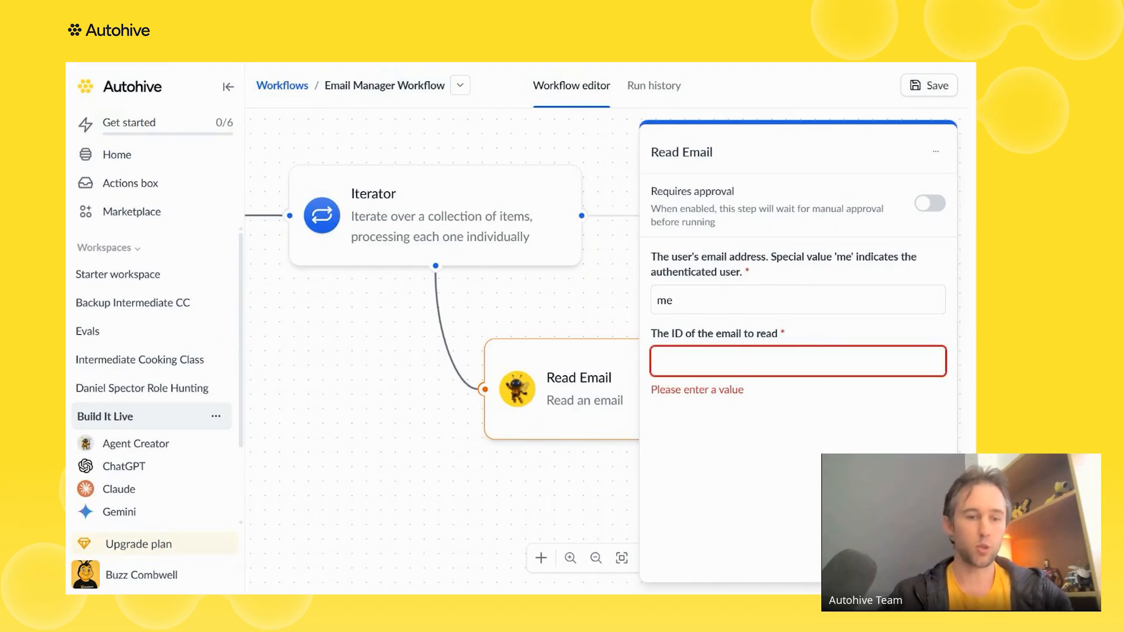
{"action": "left_click", "coordinate": [715, 361]}
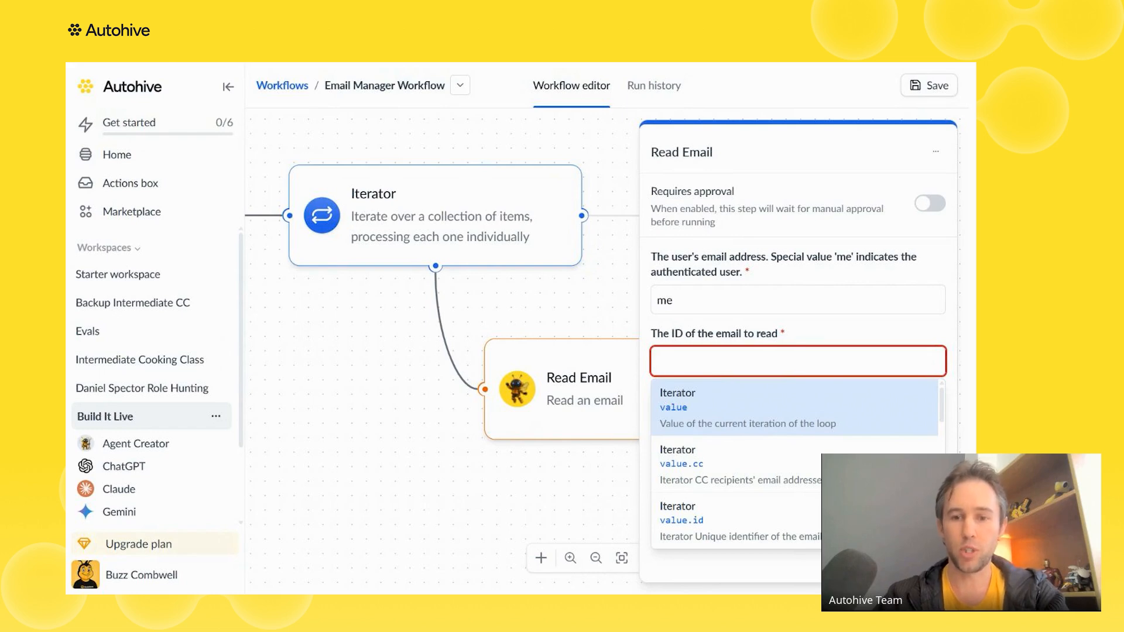
{"action": "left_click", "coordinate": [700, 523]}
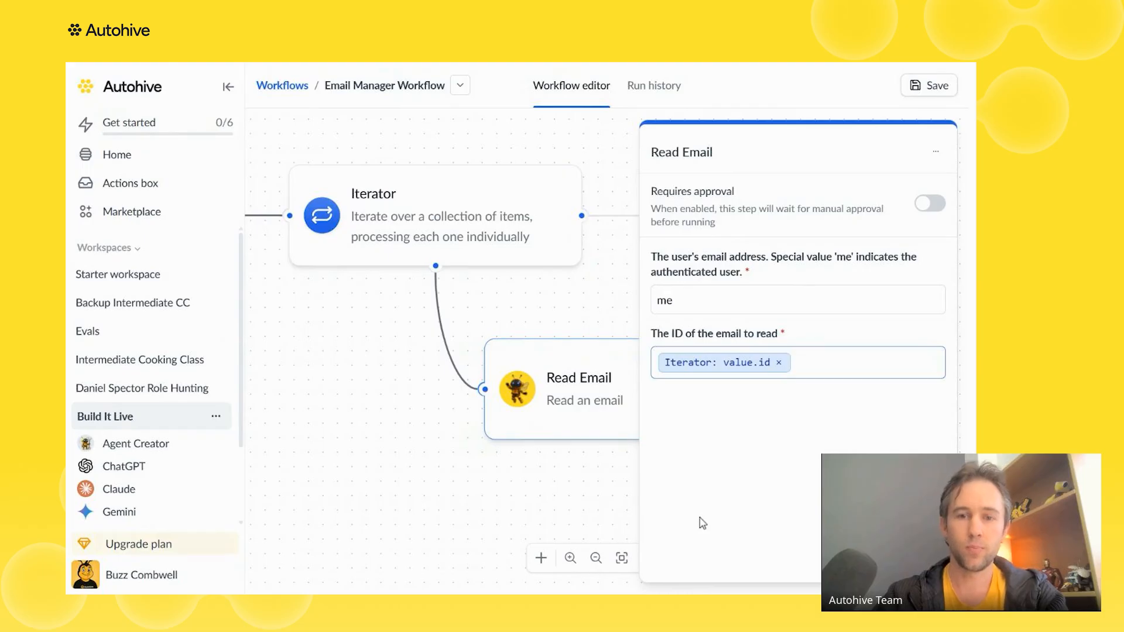
{"action": "left_click", "coordinate": [533, 508]}
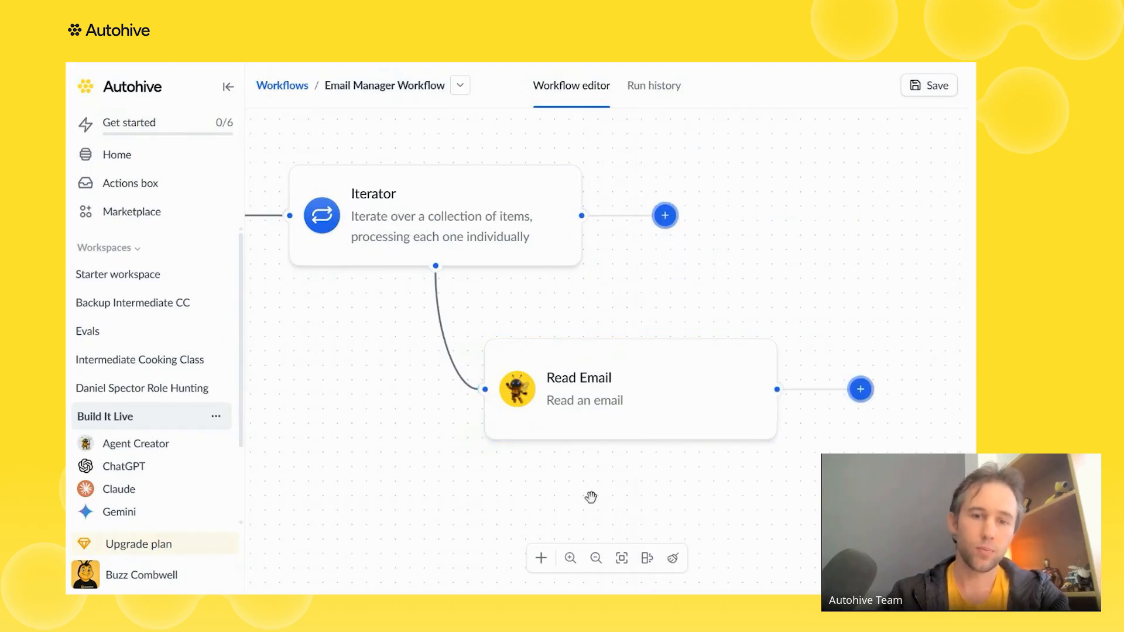
Run the workflow from its manual Click to start trigger
{"action": "left_click_drag", "start_coordinate": [590, 497], "coordinate": [692, 495]}
{"action": "scroll", "coordinate": [691, 496], "scroll_direction": "down", "scroll_amount": 3}
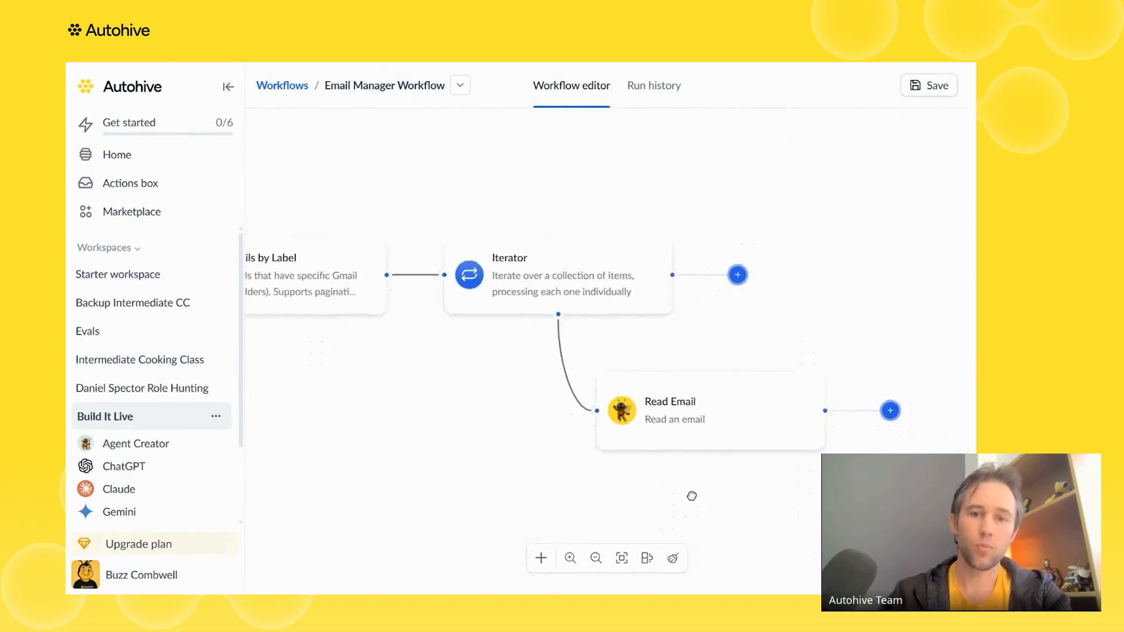
{"action": "scroll", "coordinate": [691, 496], "scroll_direction": "down", "scroll_amount": 1}
{"action": "left_click_drag", "start_coordinate": [447, 394], "coordinate": [748, 381]}
{"action": "left_click", "coordinate": [507, 303]}
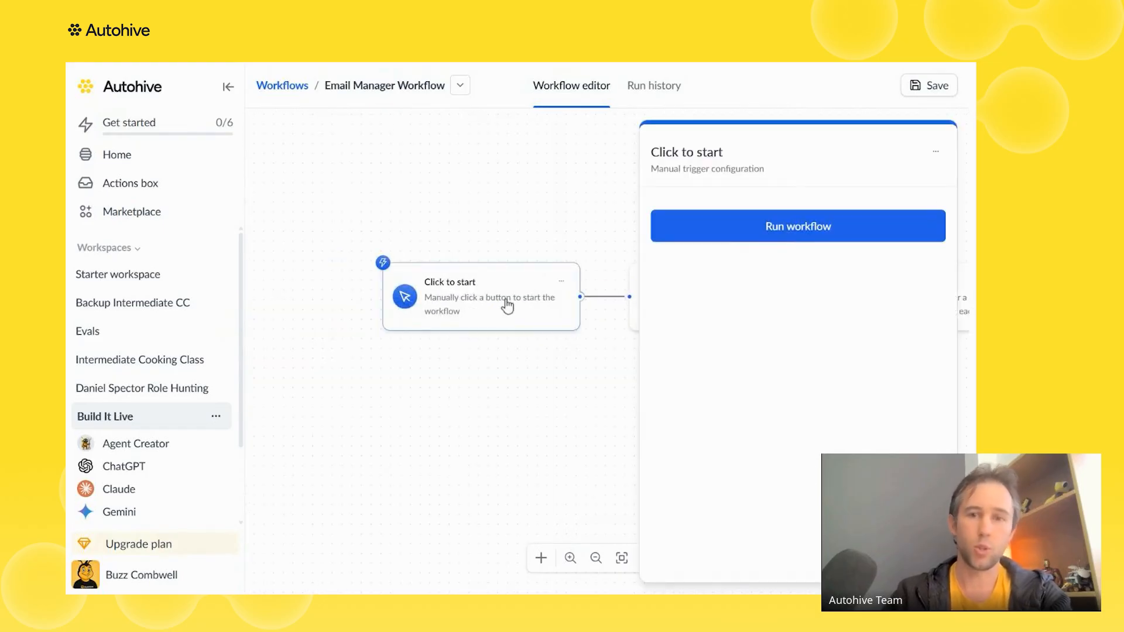
{"action": "left_click", "coordinate": [748, 234]}
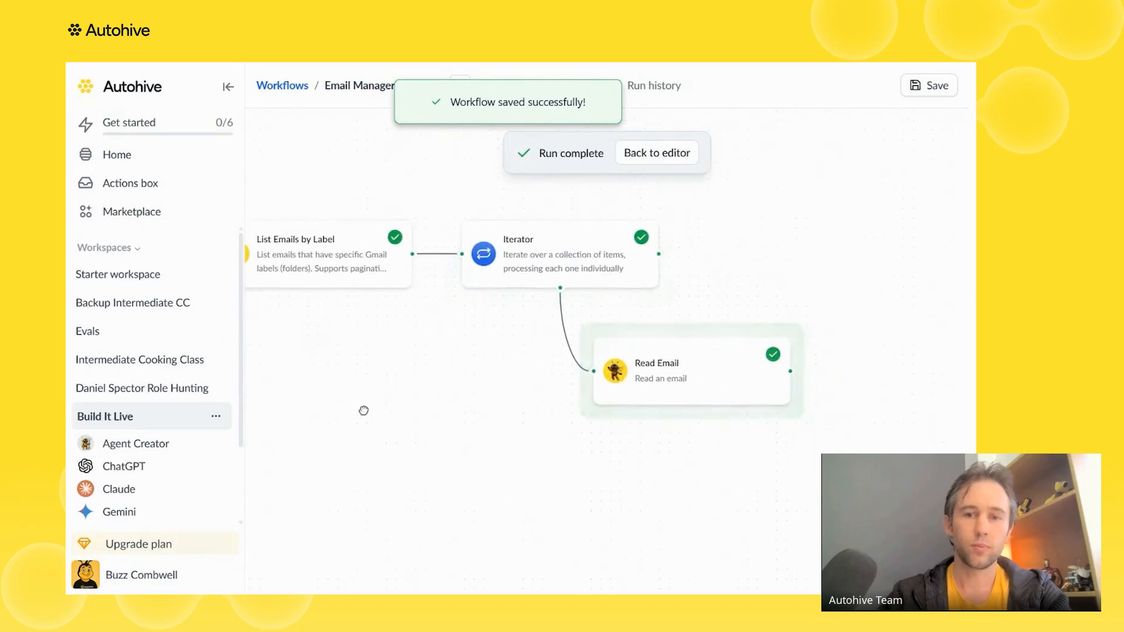
Examine the Read Email outputs for each iterated email, including the body text, and return to the editor
{"action": "left_click", "coordinate": [666, 377]}
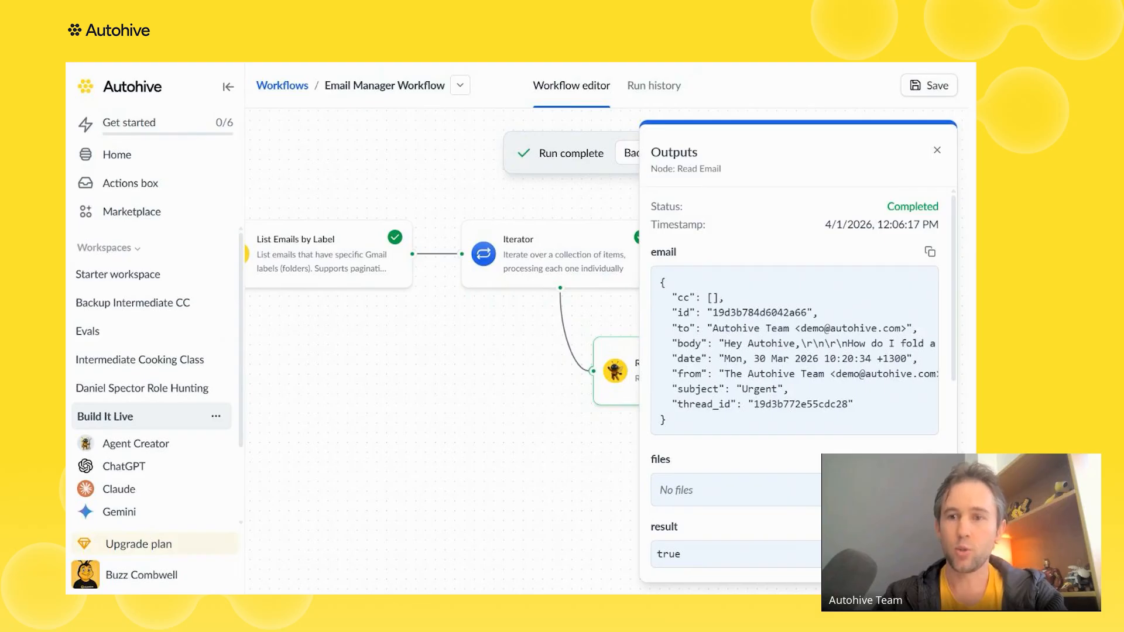
{"action": "scroll", "coordinate": [763, 249], "scroll_direction": "down", "scroll_amount": 6}
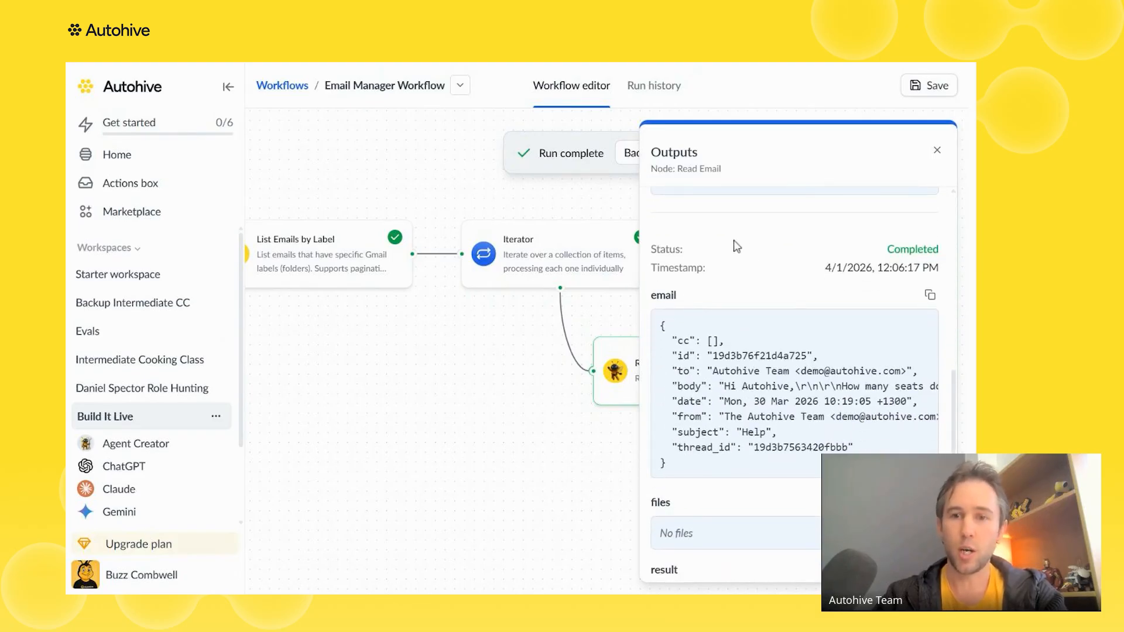
{"action": "scroll", "coordinate": [734, 244], "scroll_direction": "down", "scroll_amount": 1}
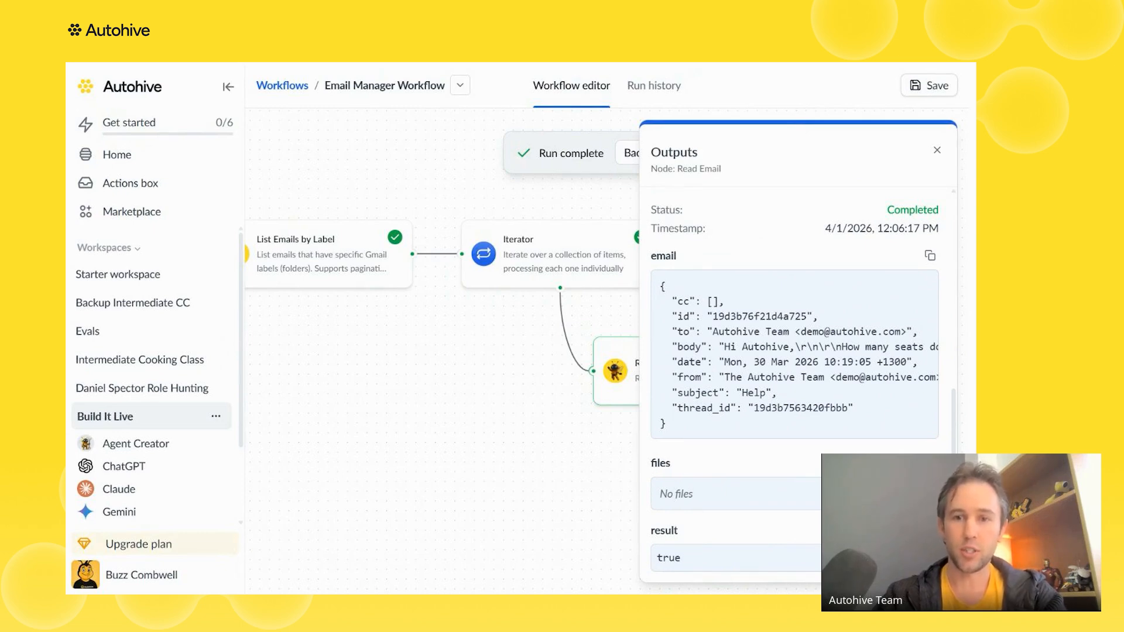
{"action": "left_click_drag", "start_coordinate": [725, 346], "coordinate": [759, 346]}
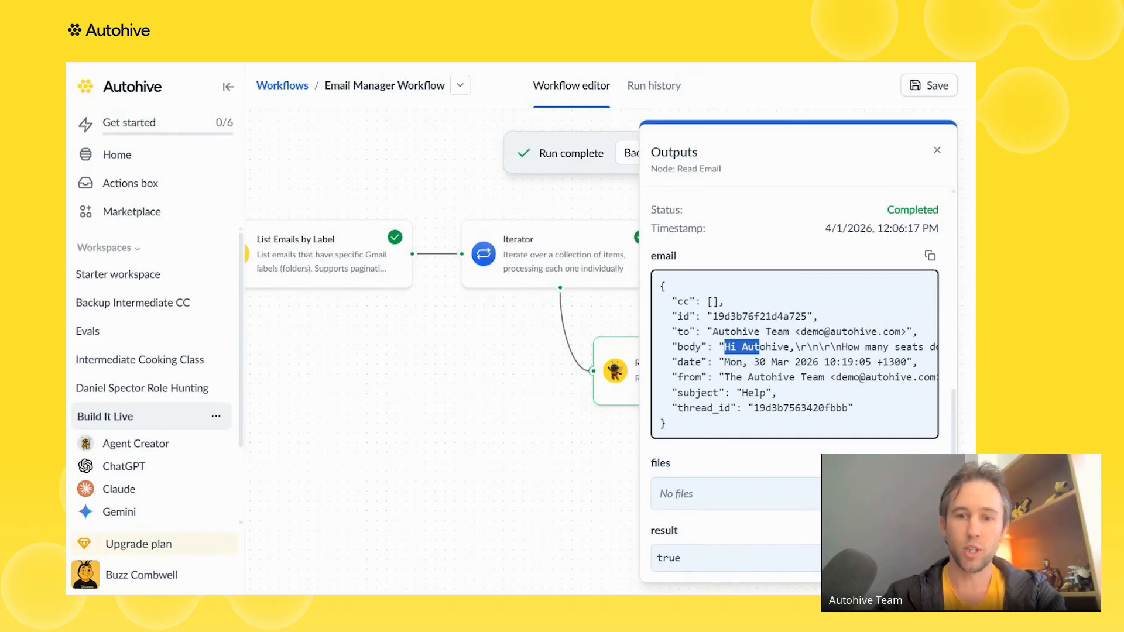
{"action": "left_click", "coordinate": [722, 454]}
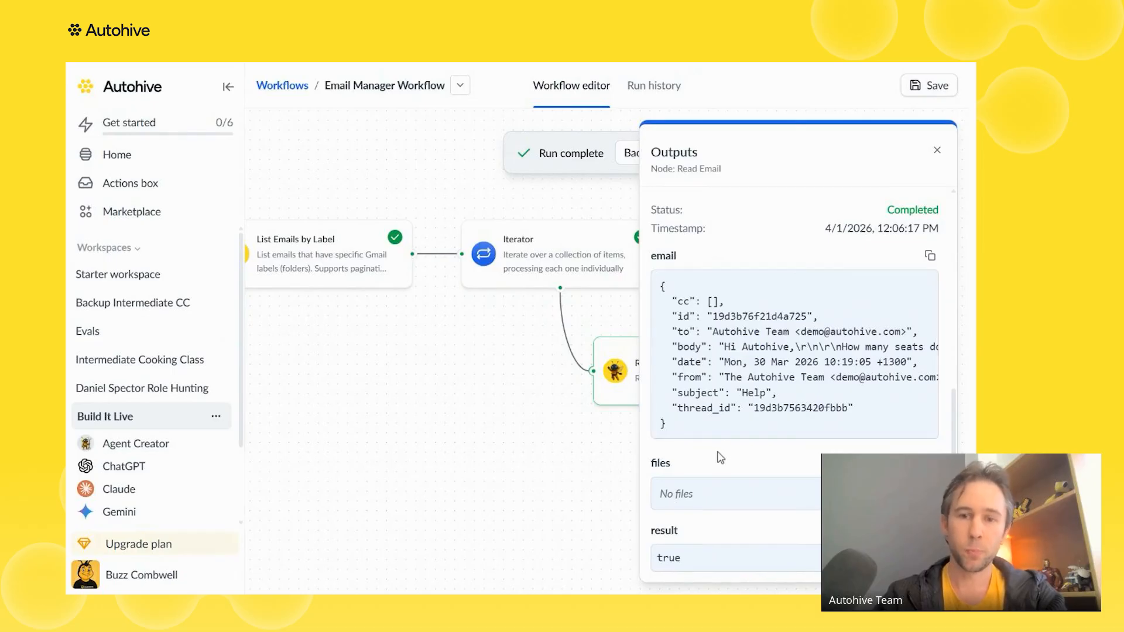
{"action": "left_click", "coordinate": [512, 408]}
{"action": "left_click", "coordinate": [650, 153]}
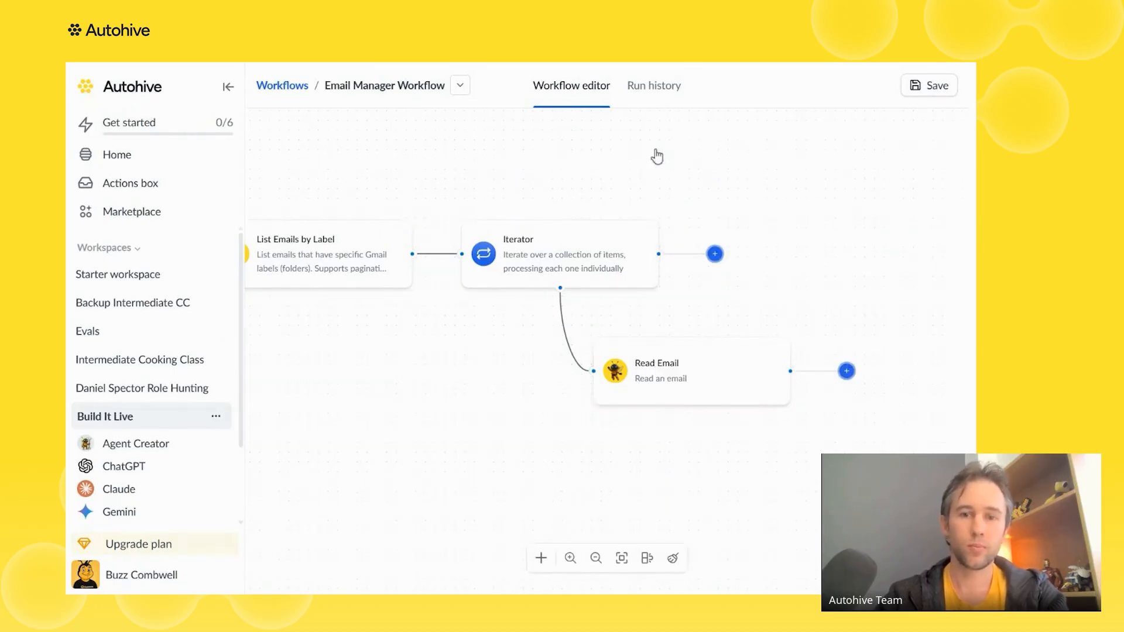
Add a Claude AI agent step after Read Email
{"action": "left_click_drag", "start_coordinate": [805, 293], "coordinate": [547, 314]}
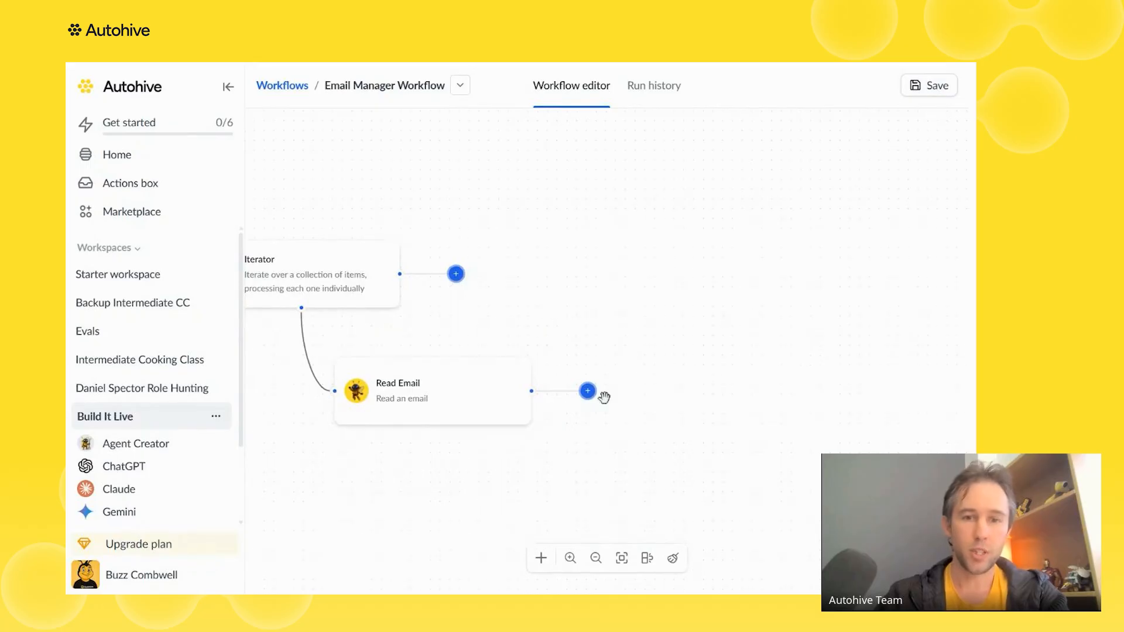
{"action": "left_click", "coordinate": [588, 391]}
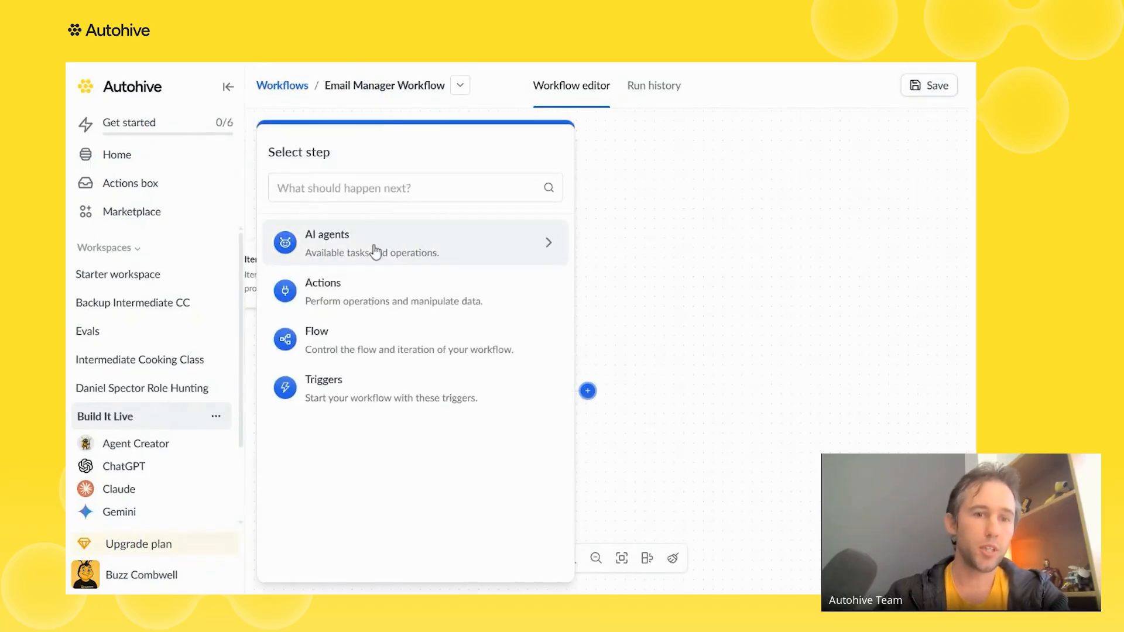
{"action": "left_click", "coordinate": [375, 252]}
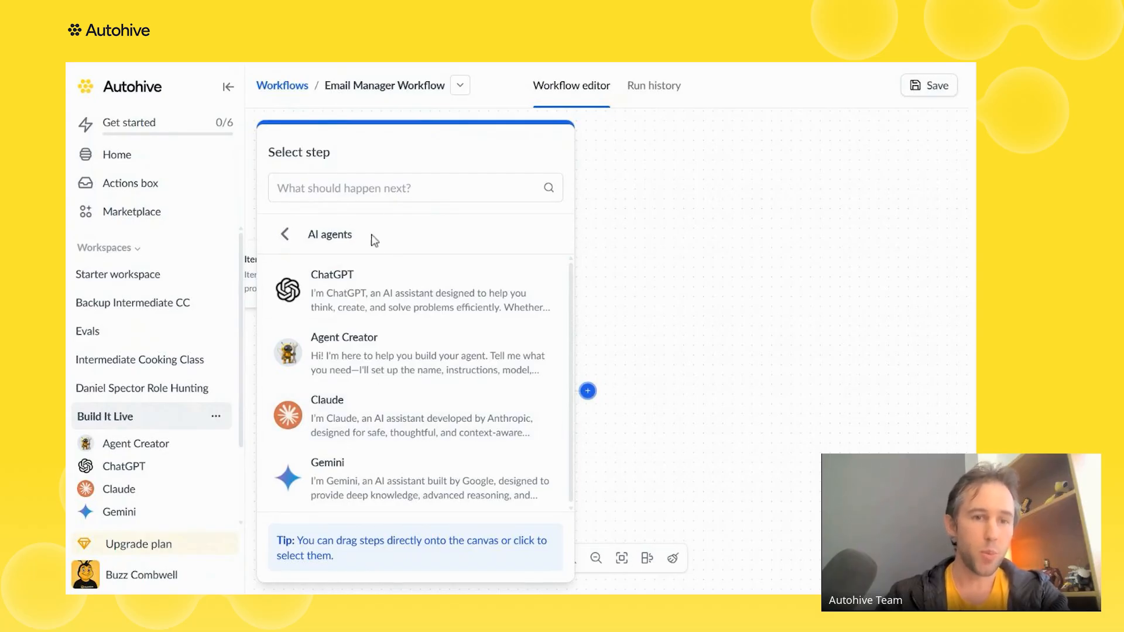
{"action": "left_click", "coordinate": [386, 420]}
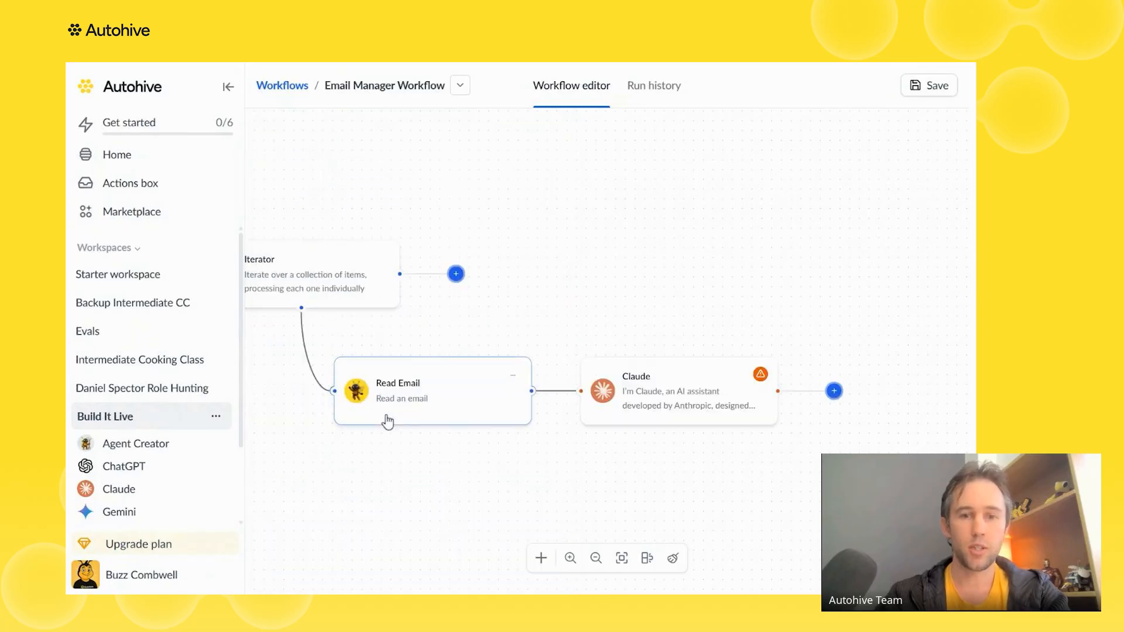
Set the Claude step's prompt to "Tell me about this email:" followed by the email output of Read Email
{"action": "left_click_drag", "start_coordinate": [722, 472], "coordinate": [567, 466]}
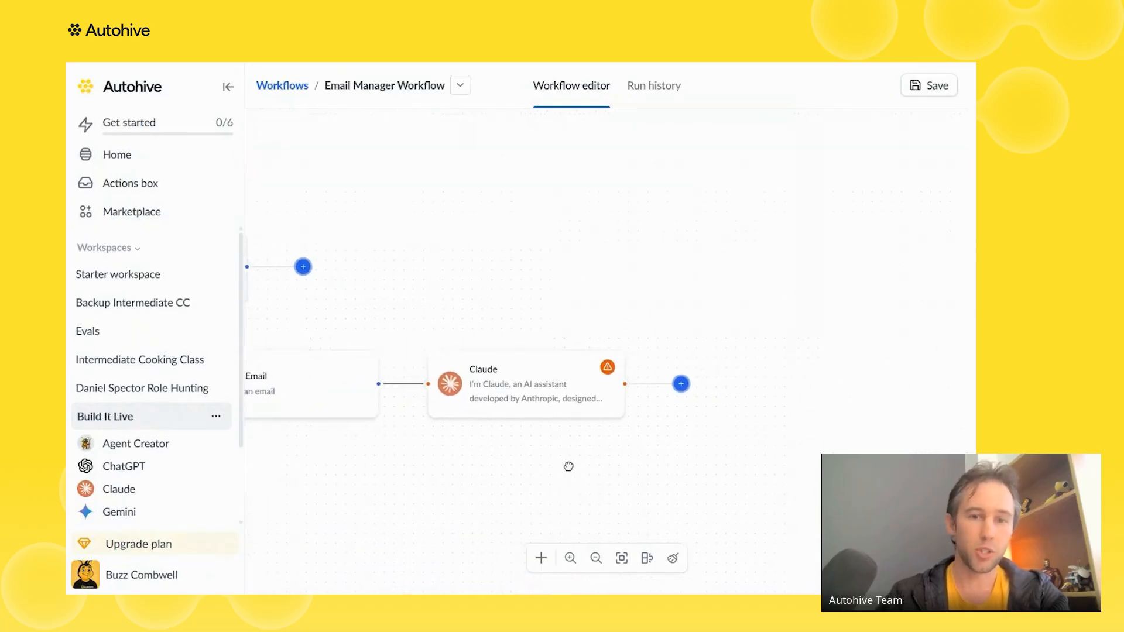
{"action": "left_click", "coordinate": [509, 384]}
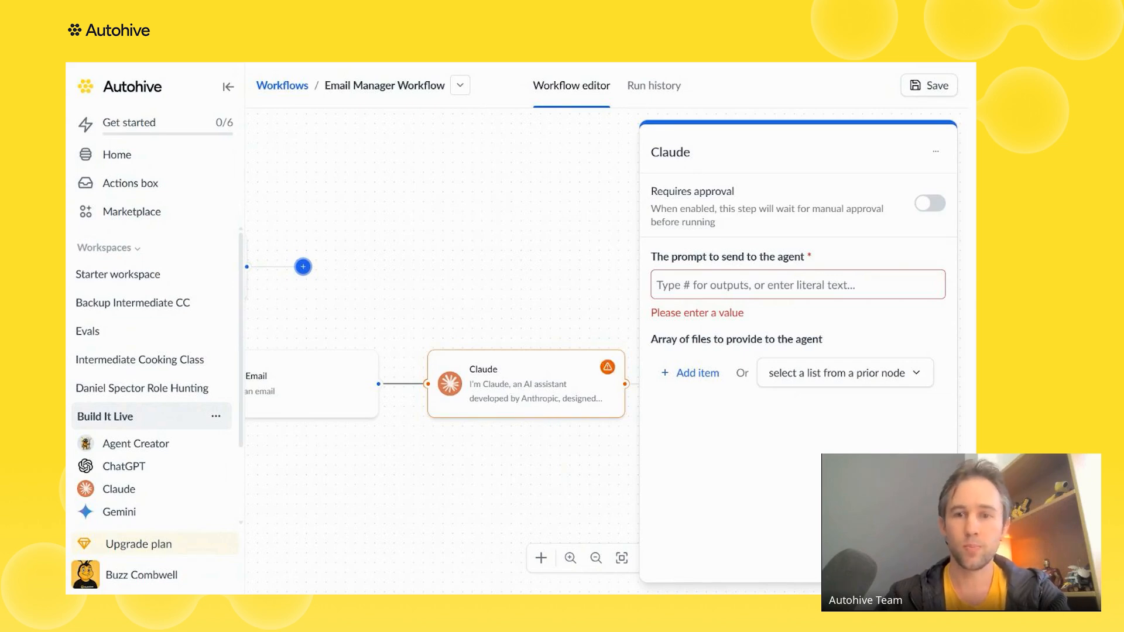
{"action": "left_click", "coordinate": [797, 285]}
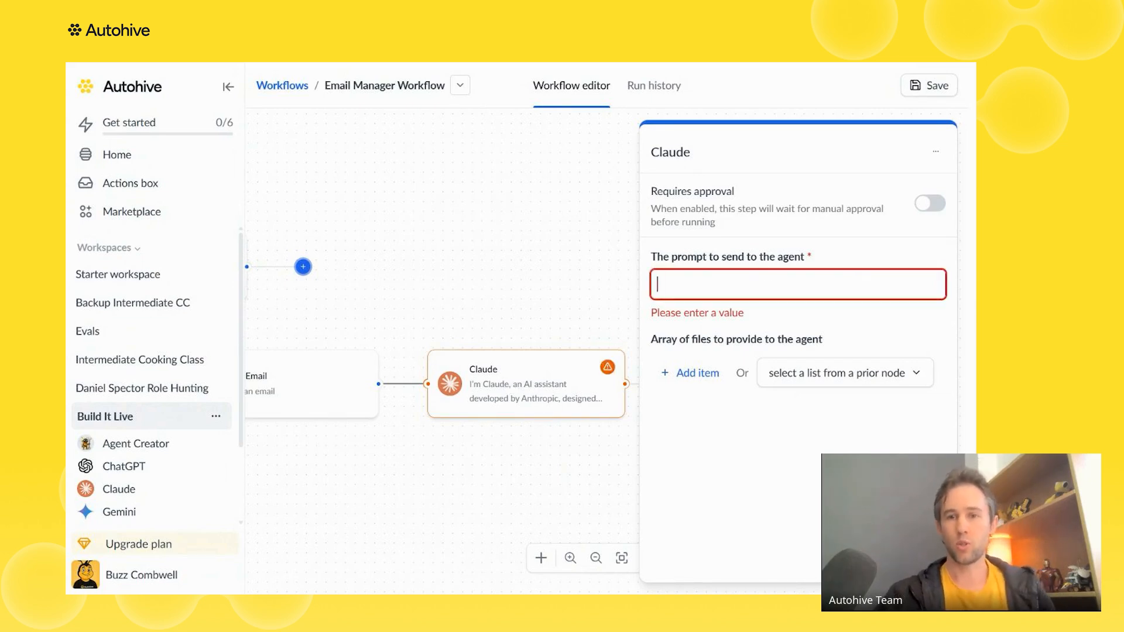
{"action": "type", "text": "Tell "}
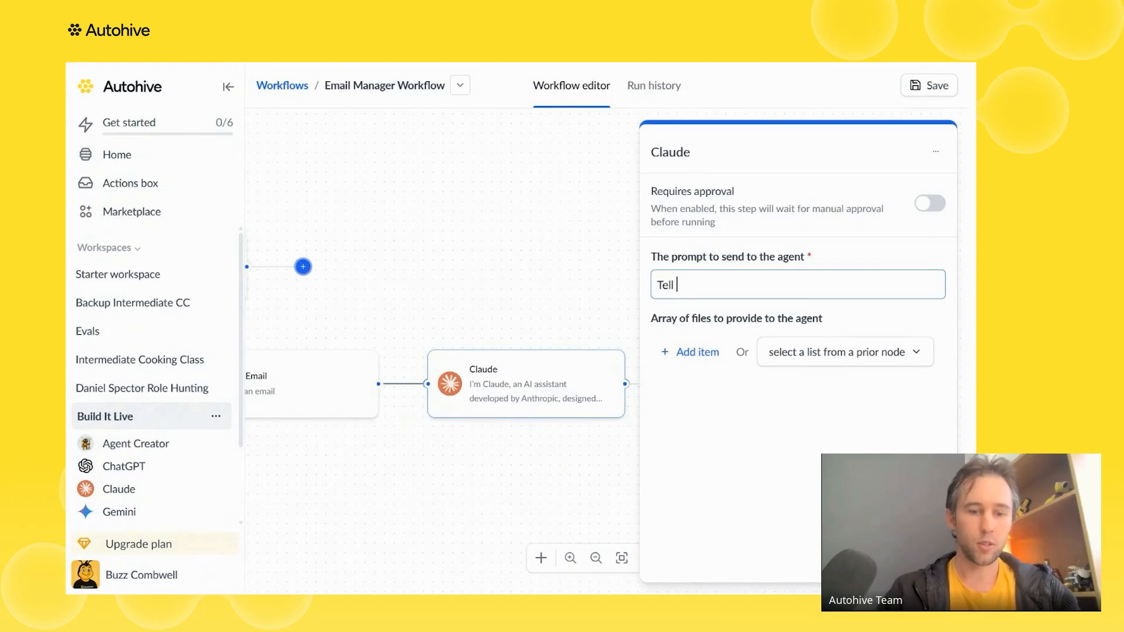
{"action": "type", "text": "me about this e"}
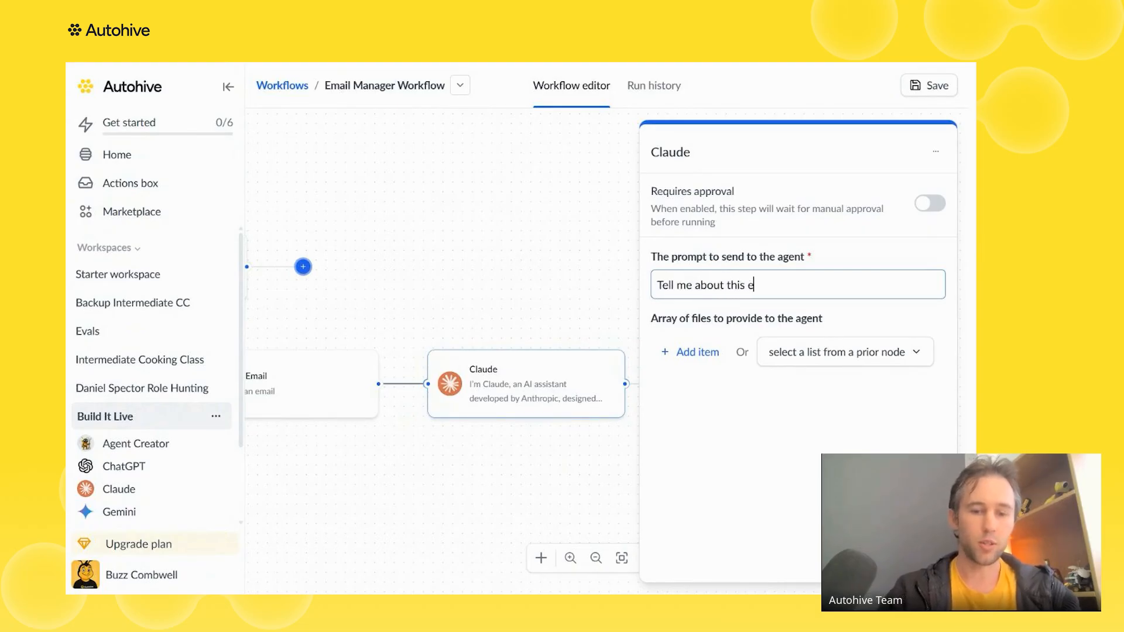
{"action": "type", "text": "mail: "}
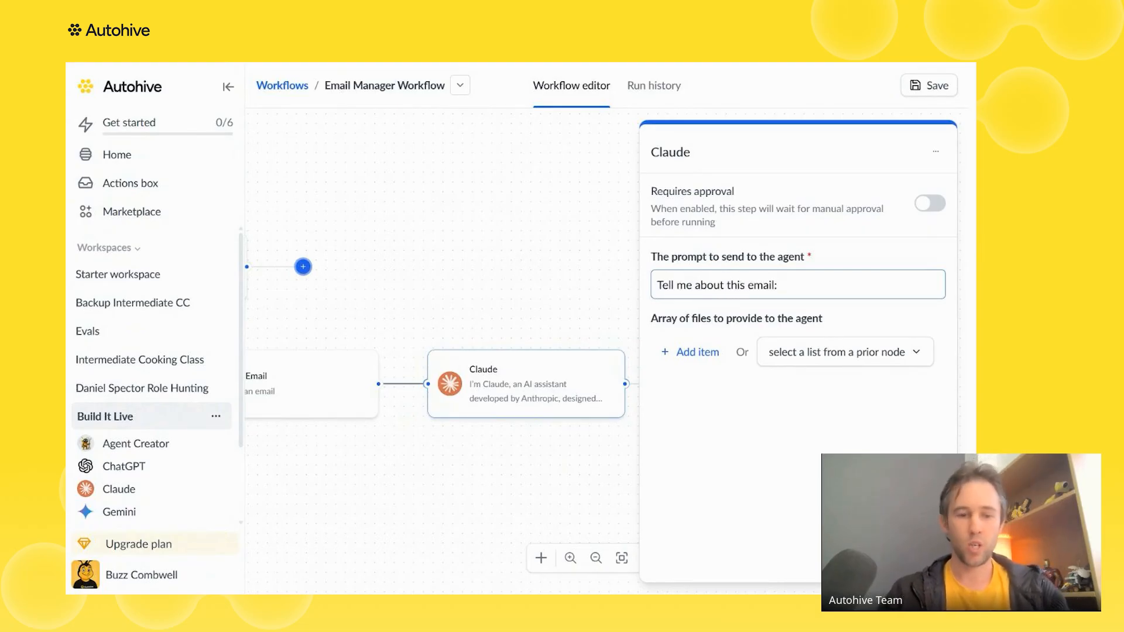
{"action": "type", "text": "/"}
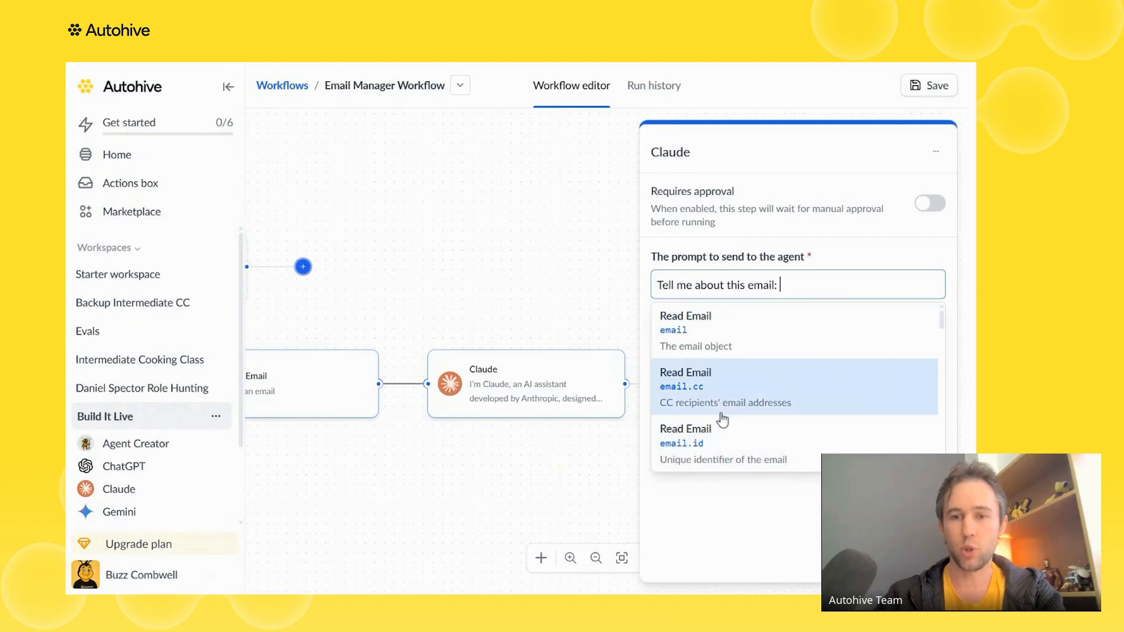
{"action": "left_click", "coordinate": [725, 338]}
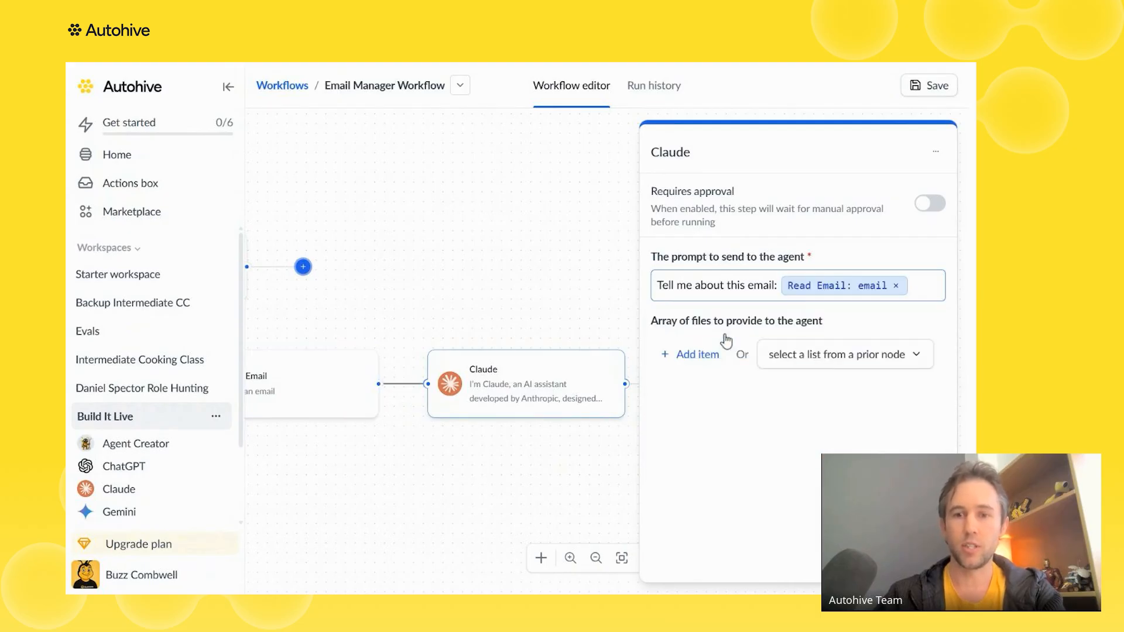
{"action": "left_click", "coordinate": [560, 464]}
Run the workflow with the new Claude prompt from its manual Click to start trigger
{"action": "left_click_drag", "start_coordinate": [550, 273], "coordinate": [921, 265]}
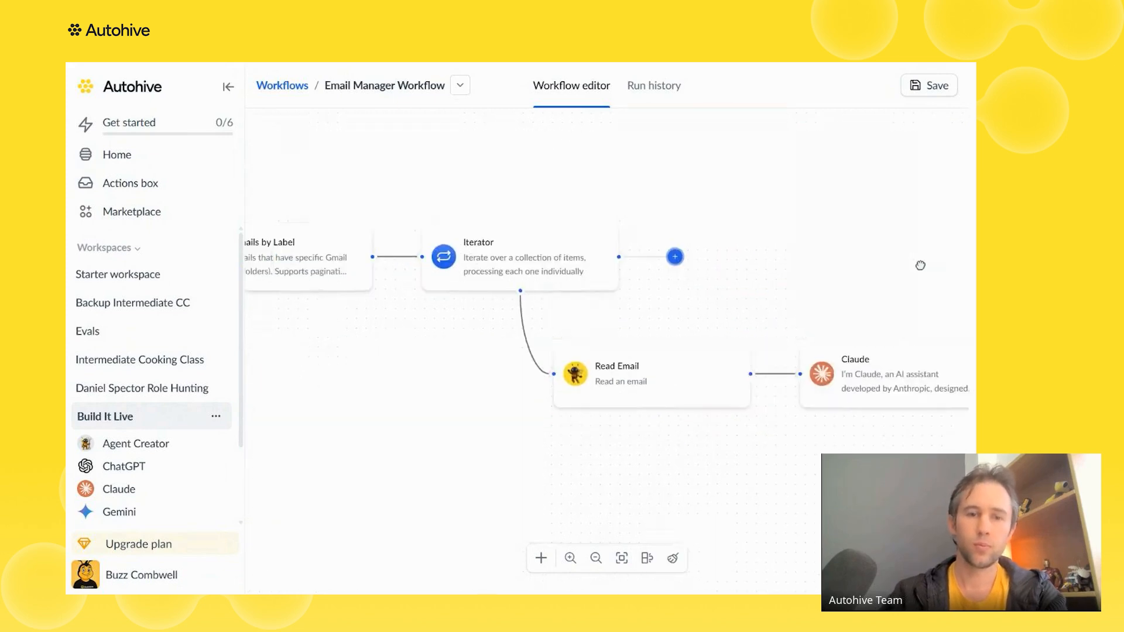
{"action": "left_click_drag", "start_coordinate": [459, 410], "coordinate": [735, 442]}
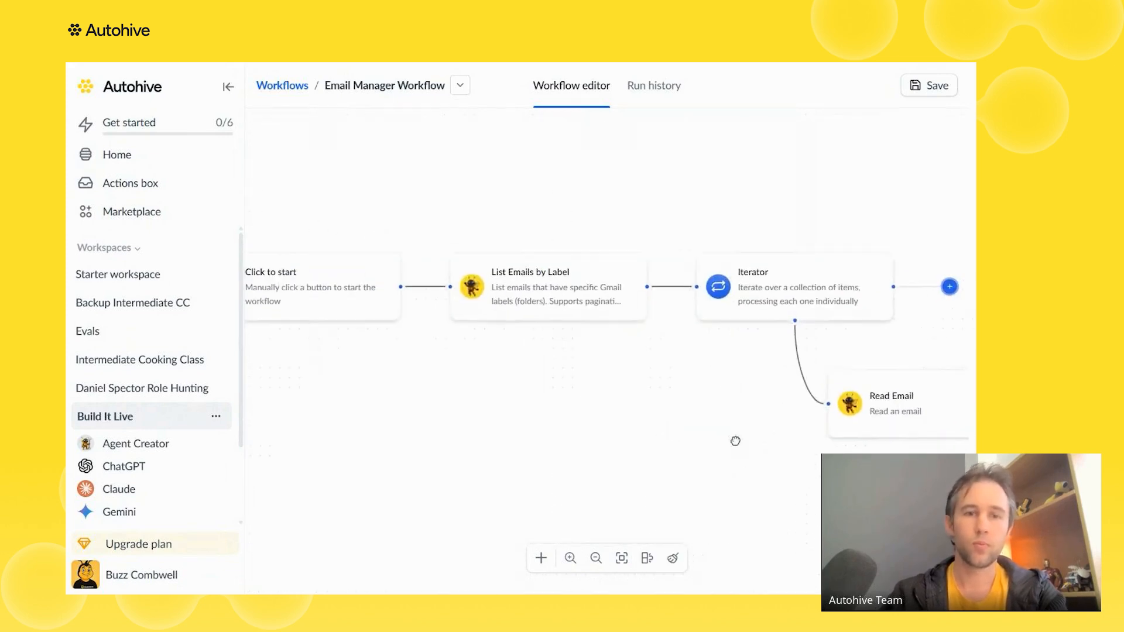
{"action": "left_click", "coordinate": [284, 291]}
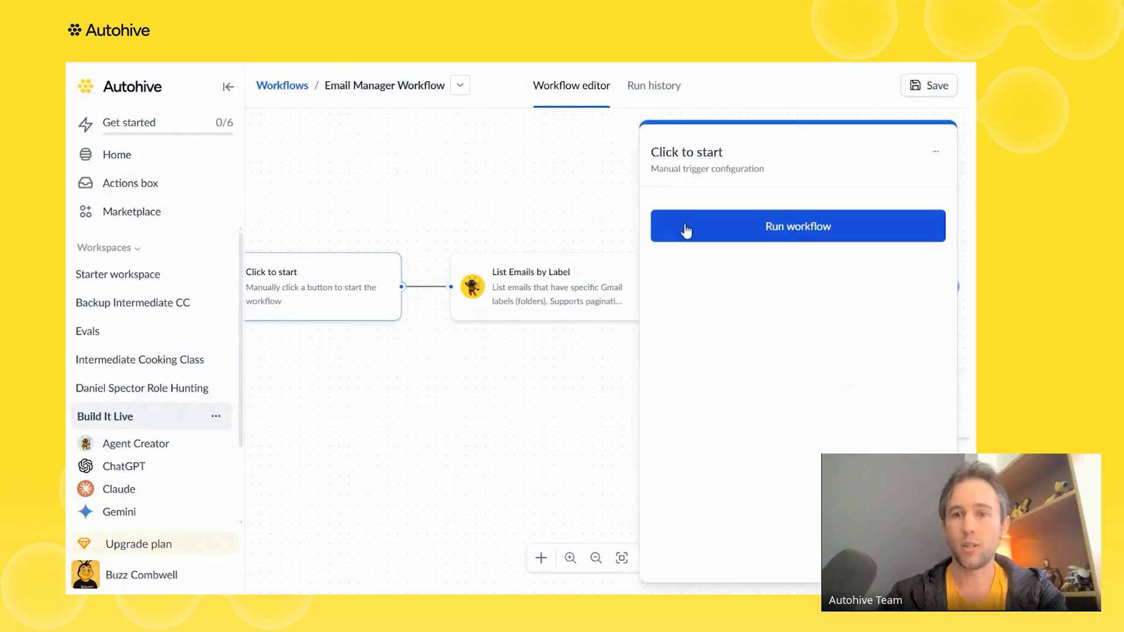
{"action": "left_click", "coordinate": [686, 231]}
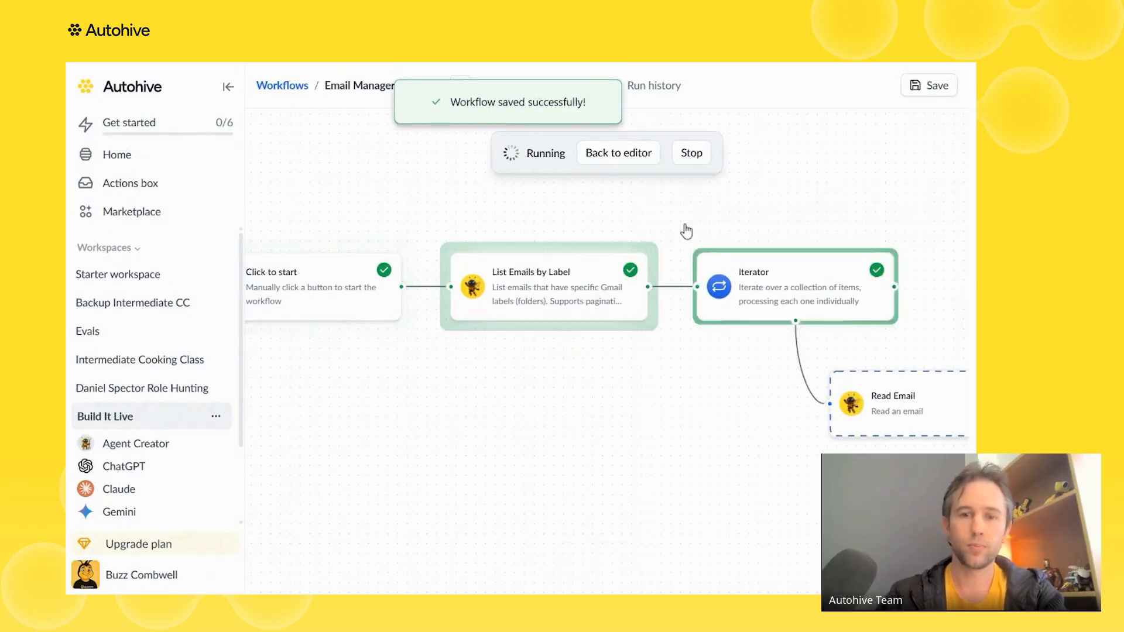
Examine the Claude step's outputs, comparing the prompt and email data sent with the reply for each email
{"action": "left_click_drag", "start_coordinate": [797, 459], "coordinate": [276, 428]}
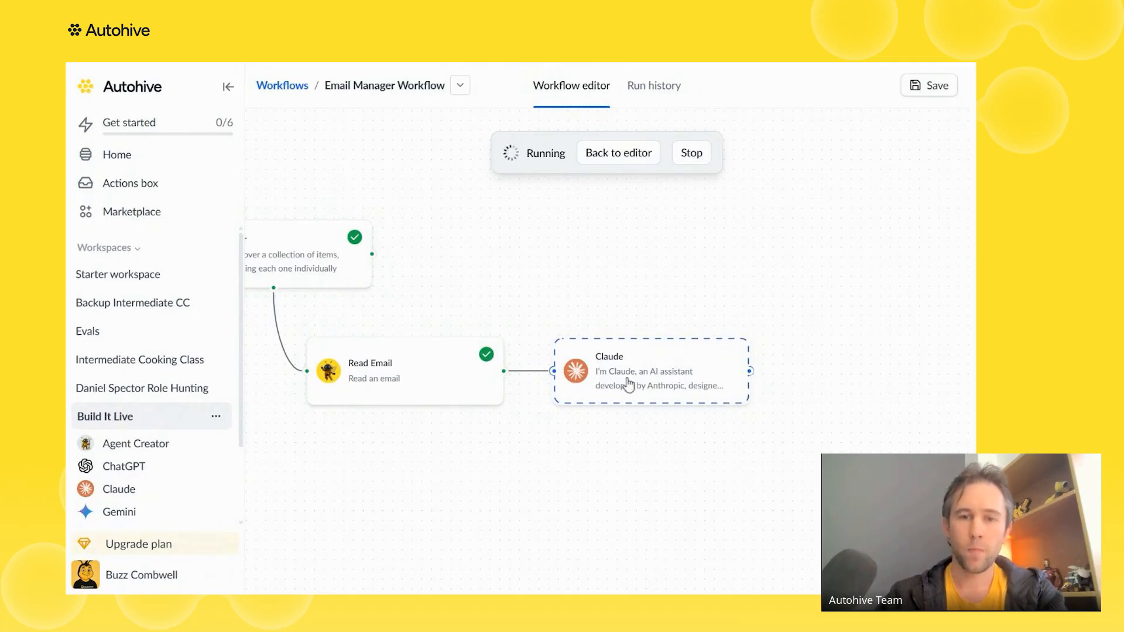
{"action": "left_click", "coordinate": [590, 386]}
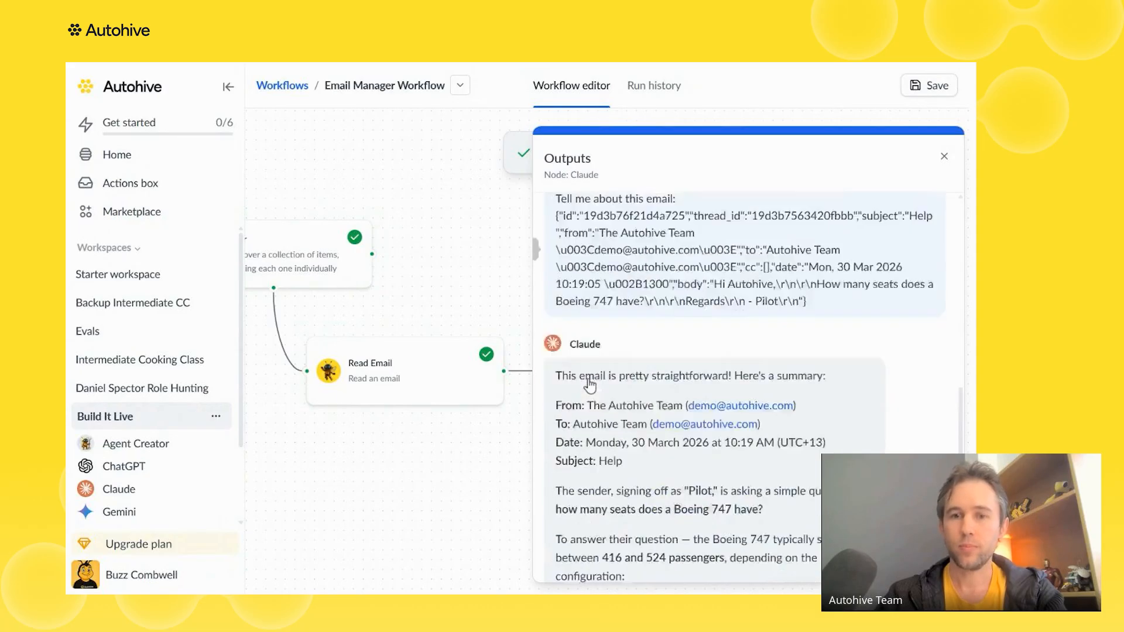
{"action": "scroll", "coordinate": [826, 284], "scroll_direction": "up", "scroll_amount": 12}
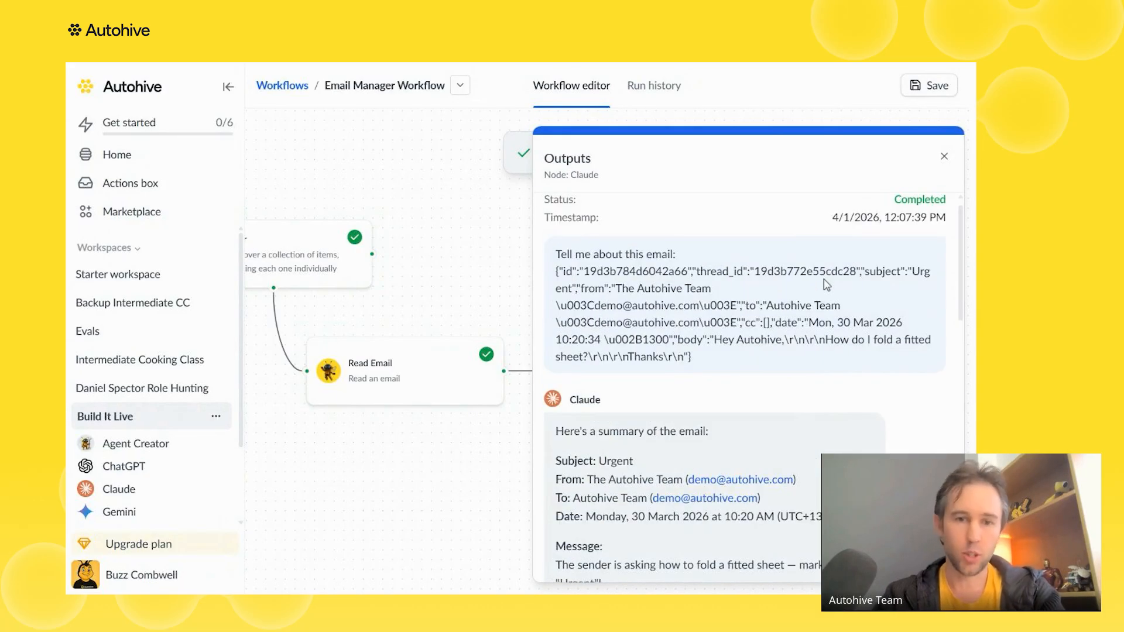
{"action": "scroll", "coordinate": [826, 284], "scroll_direction": "up", "scroll_amount": 1}
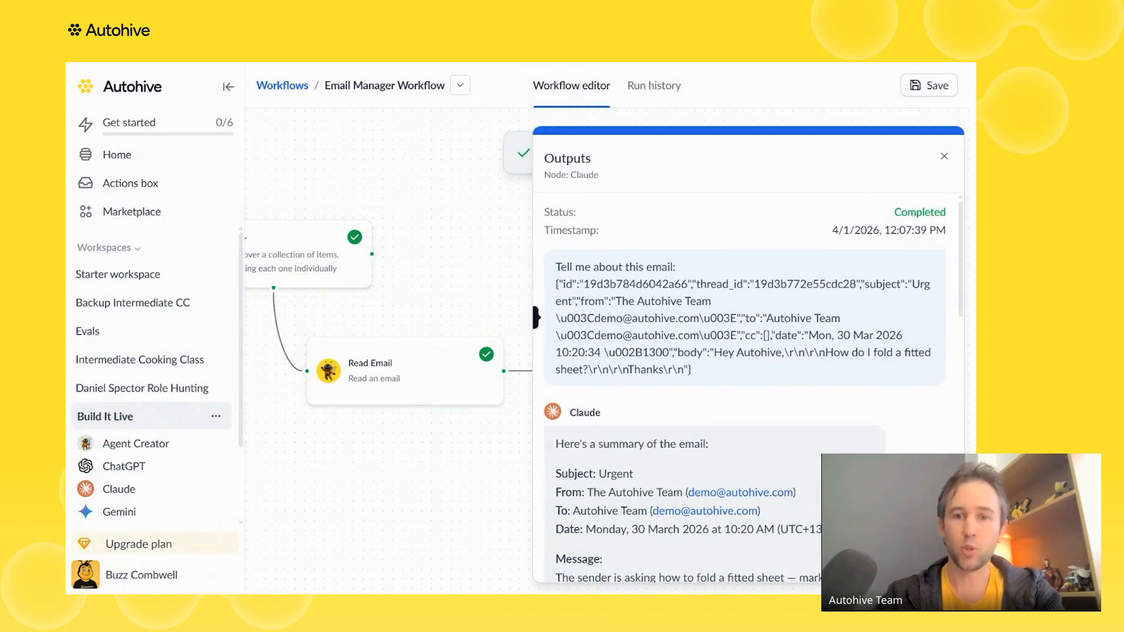
{"action": "scroll", "coordinate": [864, 413], "scroll_direction": "down", "scroll_amount": 1}
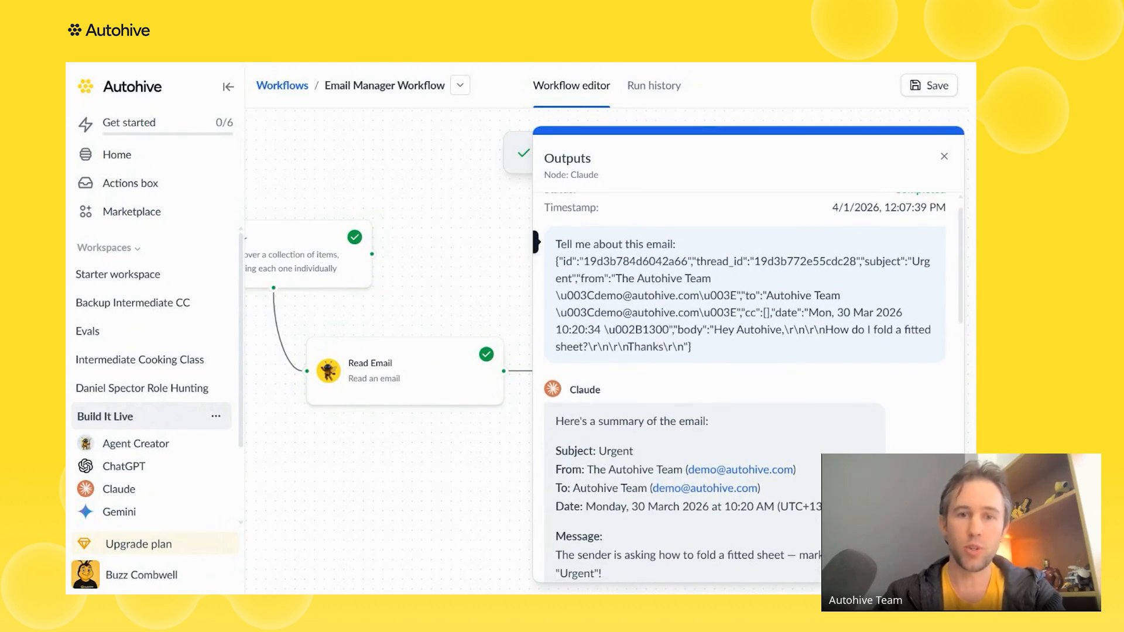
{"action": "left_click_drag", "start_coordinate": [560, 245], "coordinate": [671, 244]}
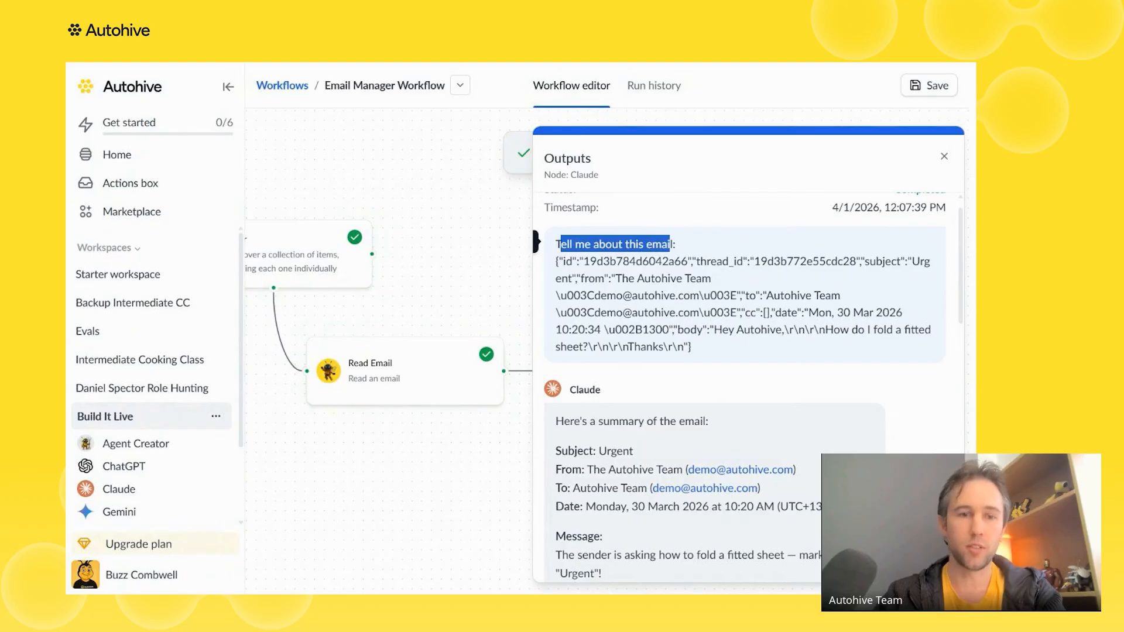
{"action": "left_click", "coordinate": [535, 263]}
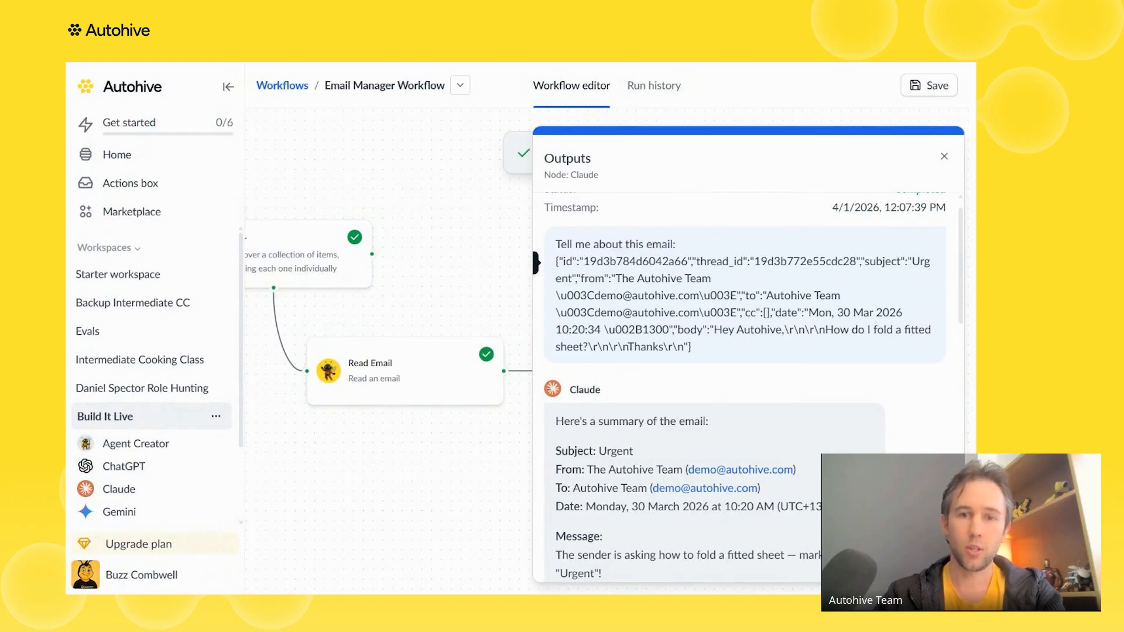
{"action": "left_click_drag", "start_coordinate": [616, 261], "coordinate": [683, 347]}
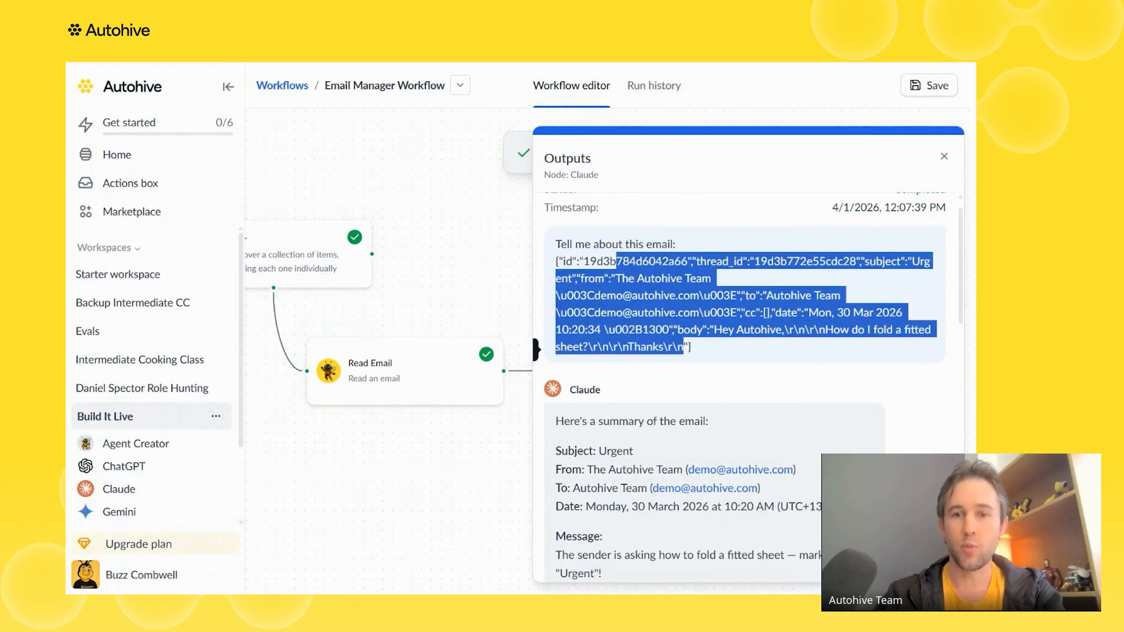
{"action": "left_click", "coordinate": [726, 382]}
{"action": "scroll", "coordinate": [725, 382], "scroll_direction": "down", "scroll_amount": 3}
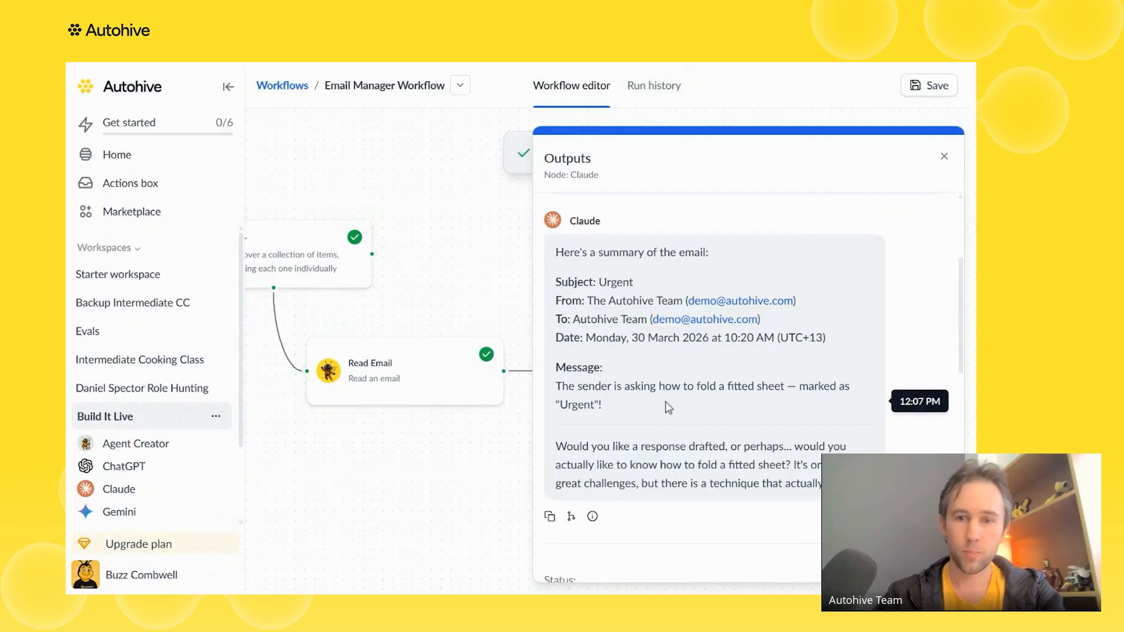
{"action": "left_click", "coordinate": [363, 496]}
Return to the editor and add an On a schedule trigger to the workflow
{"action": "left_click_drag", "start_coordinate": [377, 469], "coordinate": [690, 497]}
{"action": "left_click_drag", "start_coordinate": [401, 401], "coordinate": [664, 443]}
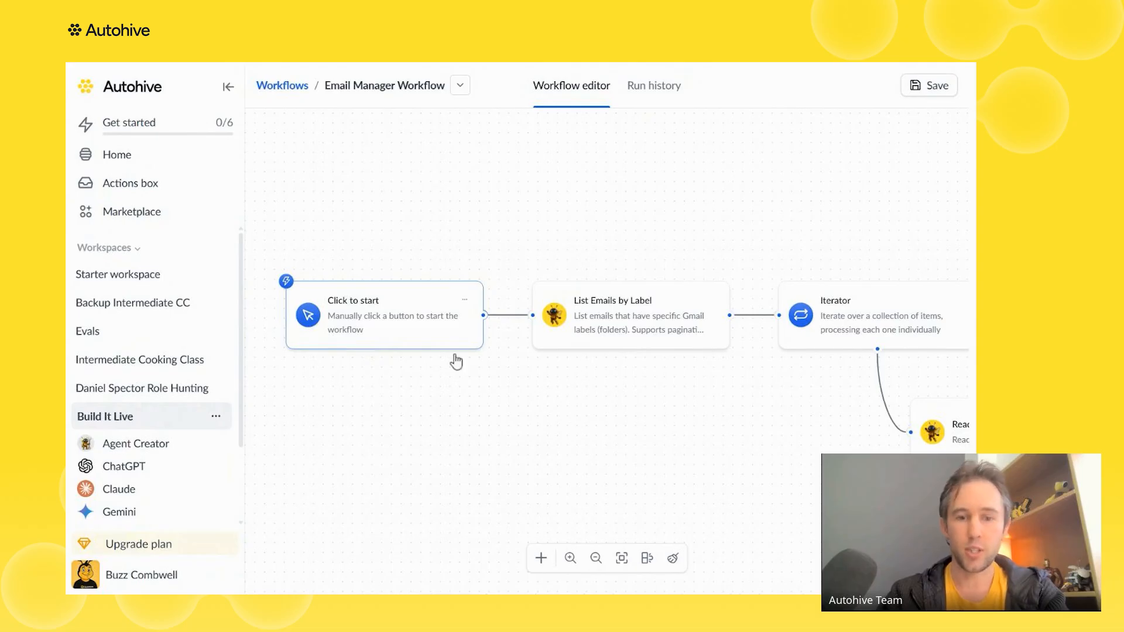
{"action": "left_click", "coordinate": [542, 559]}
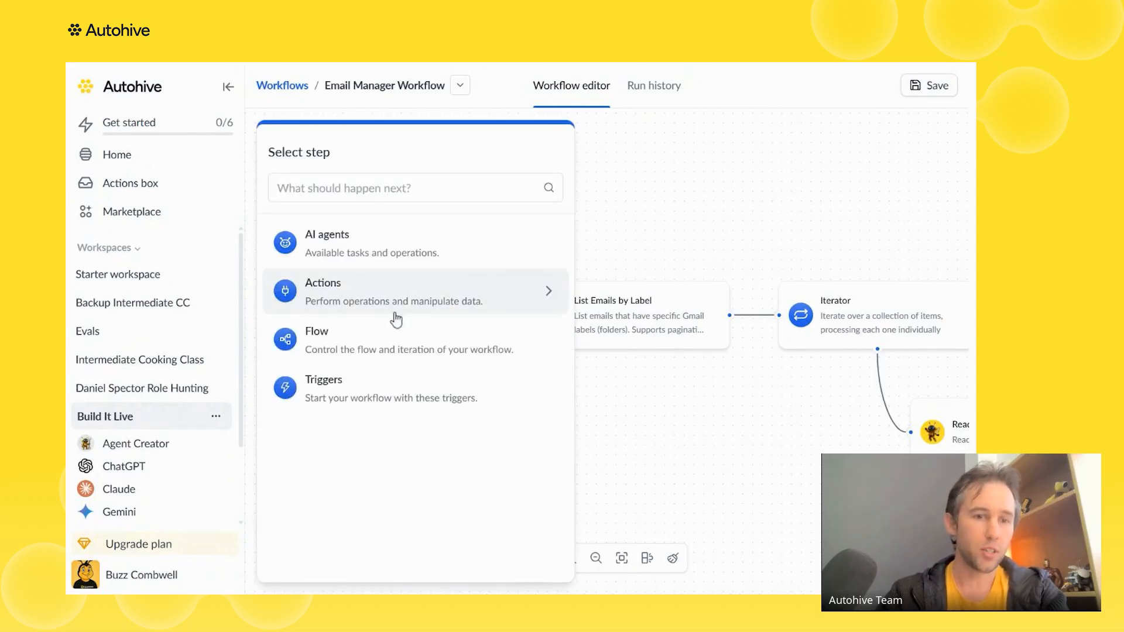
{"action": "left_click", "coordinate": [364, 404]}
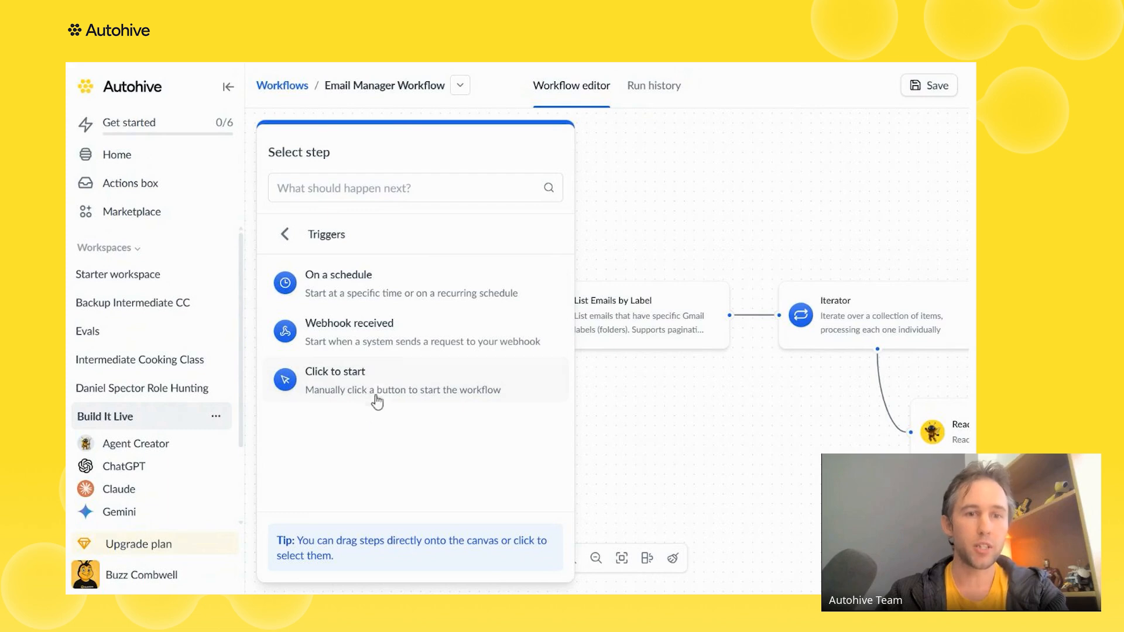
{"action": "left_click", "coordinate": [370, 290]}
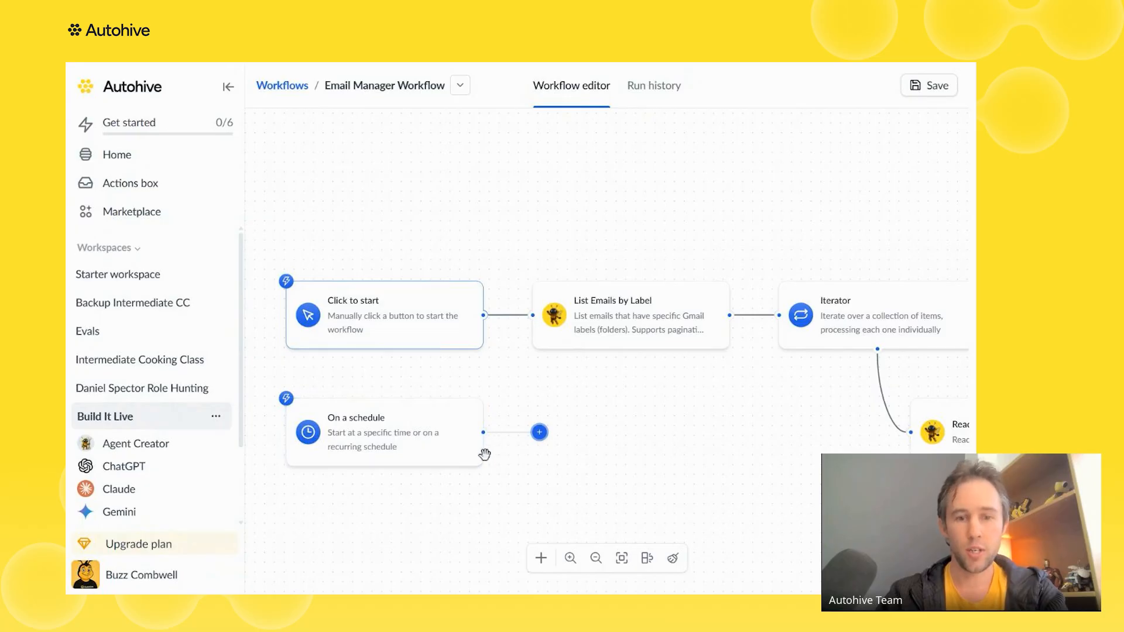
Connect the On a schedule trigger to the List Emails by Label step
{"action": "left_click", "coordinate": [542, 559]}
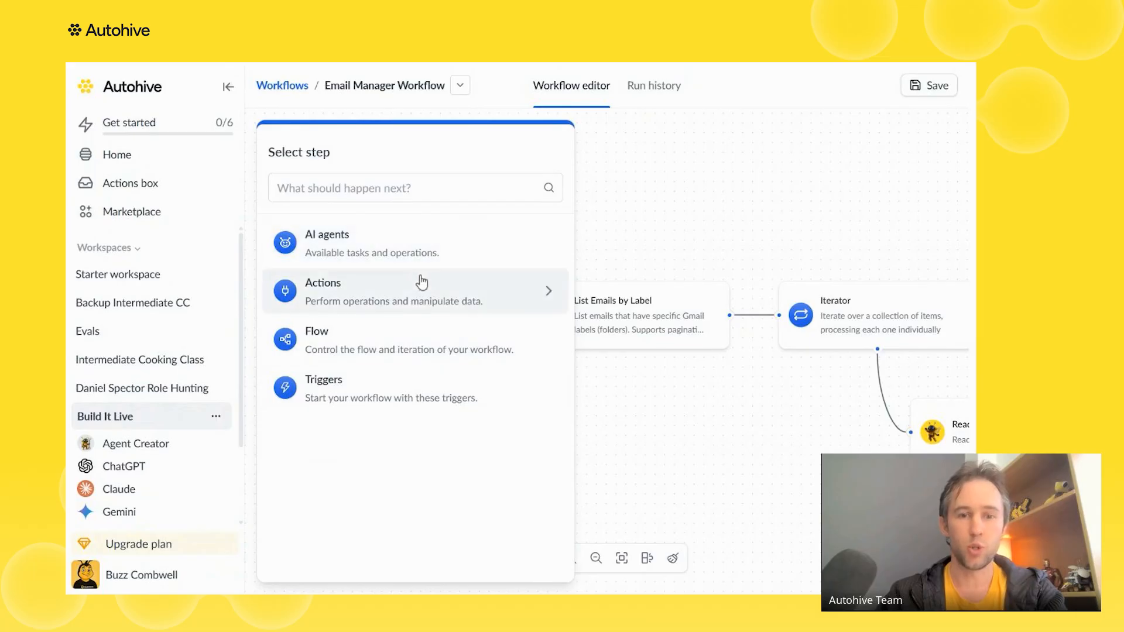
{"action": "left_click", "coordinate": [640, 402]}
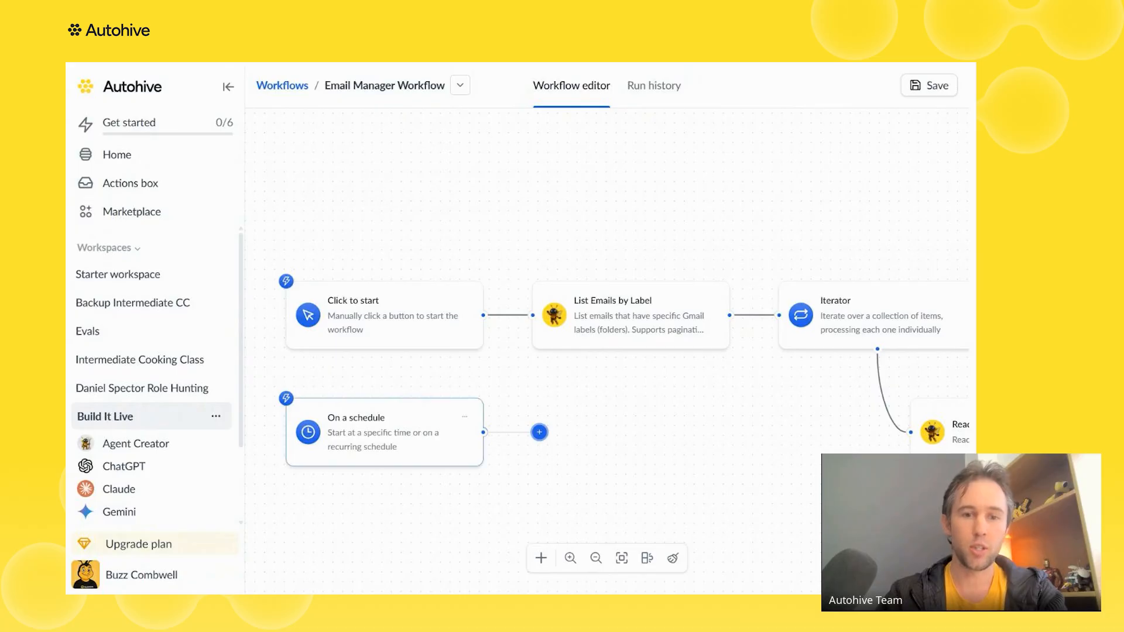
{"action": "left_click_drag", "start_coordinate": [484, 432], "coordinate": [541, 316]}
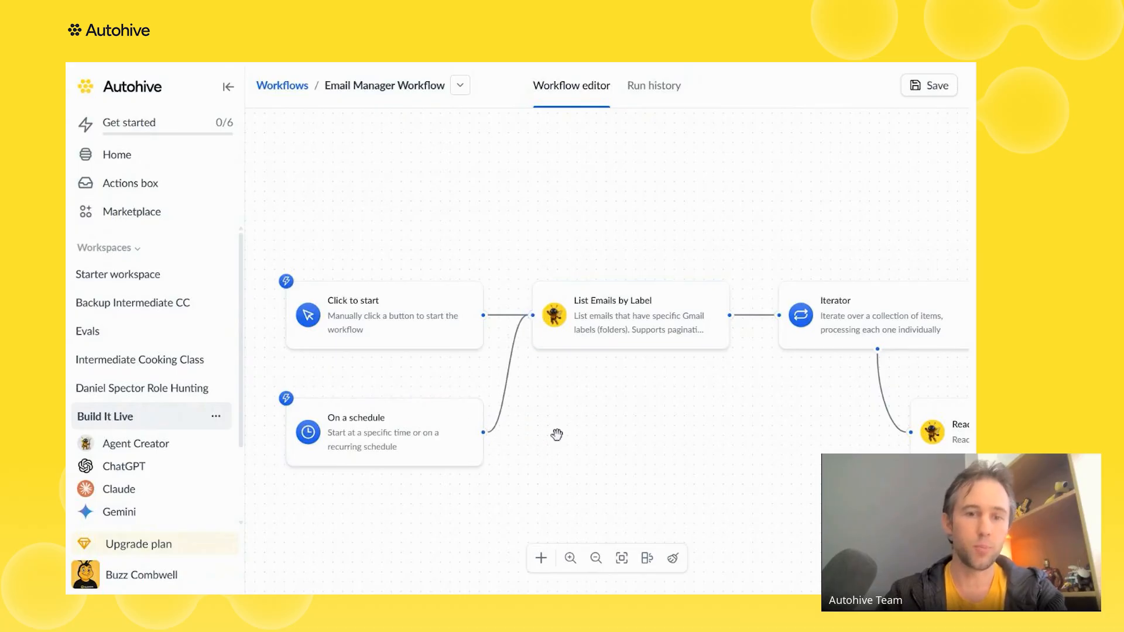
Configure the On a schedule trigger with a Custom frequency that repeats every 1 Hour
{"action": "left_click", "coordinate": [352, 432]}
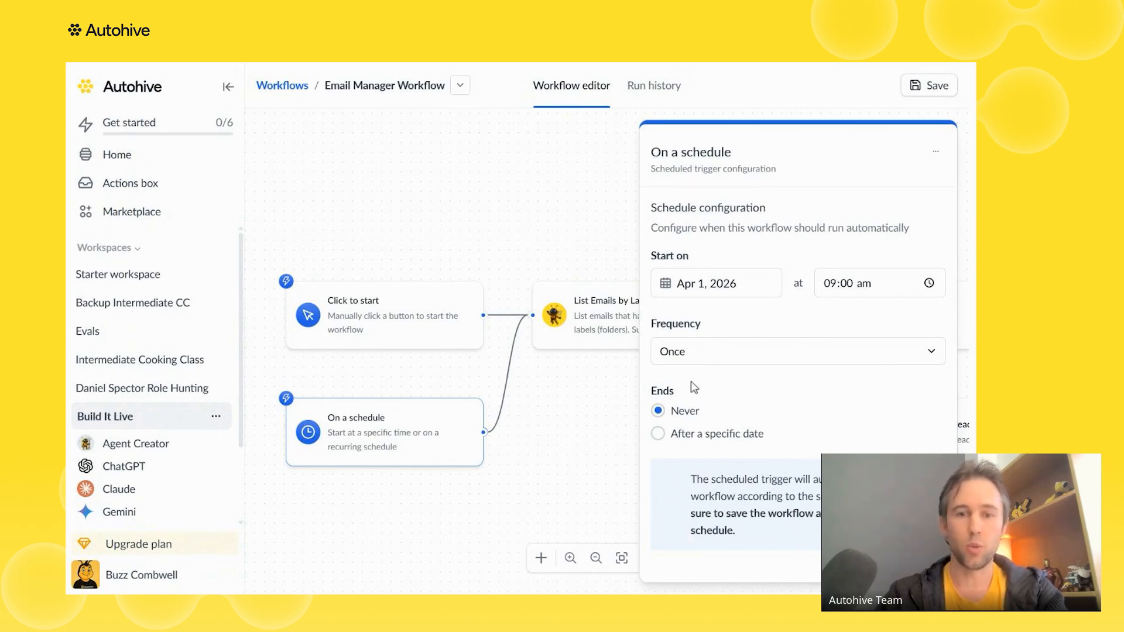
{"action": "left_click", "coordinate": [703, 358]}
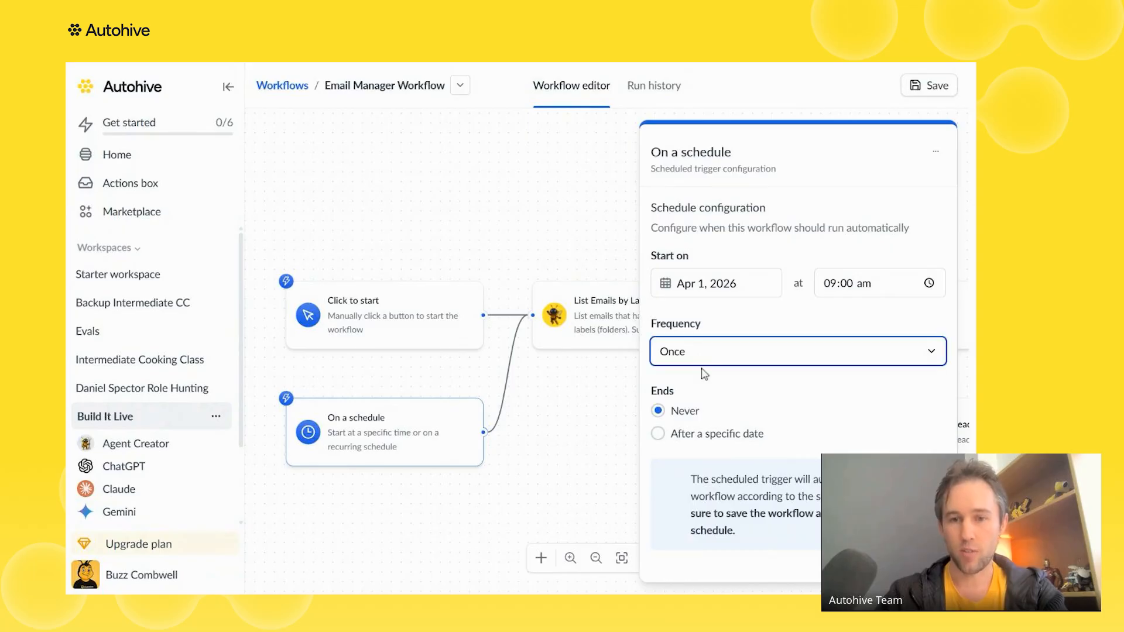
{"action": "left_click", "coordinate": [730, 459]}
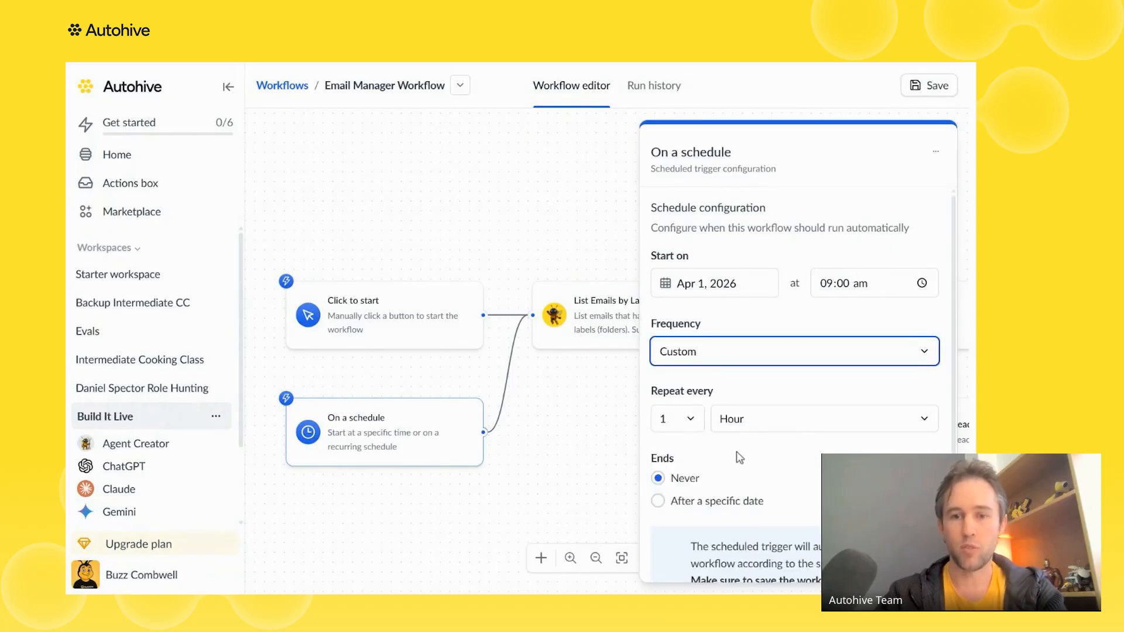
{"action": "left_click", "coordinate": [736, 452]}
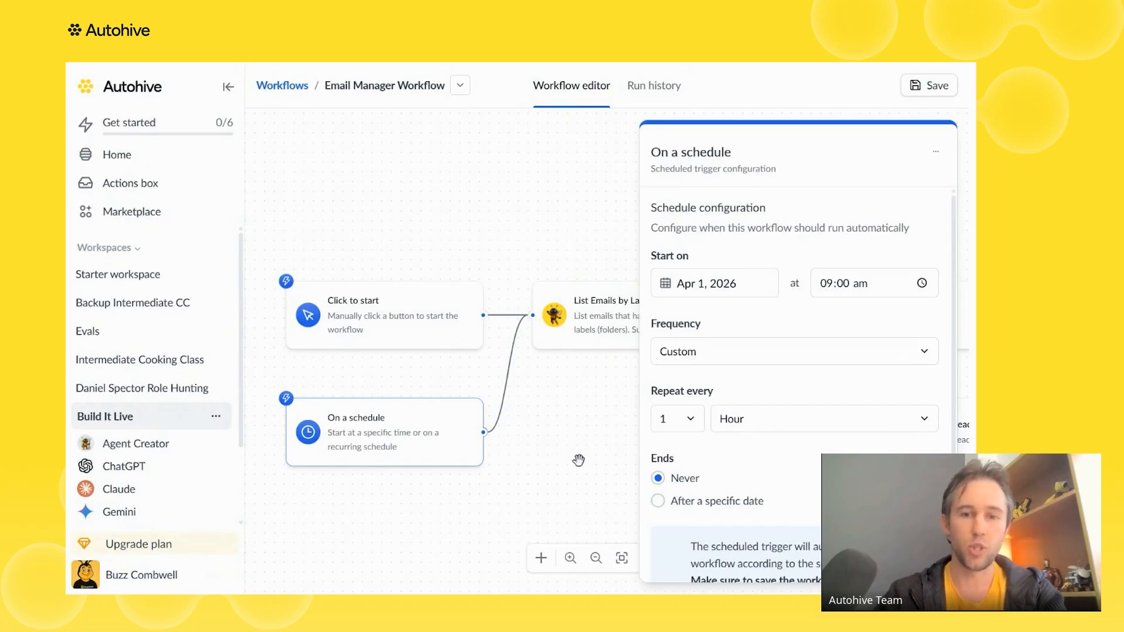
{"action": "left_click", "coordinate": [554, 448]}
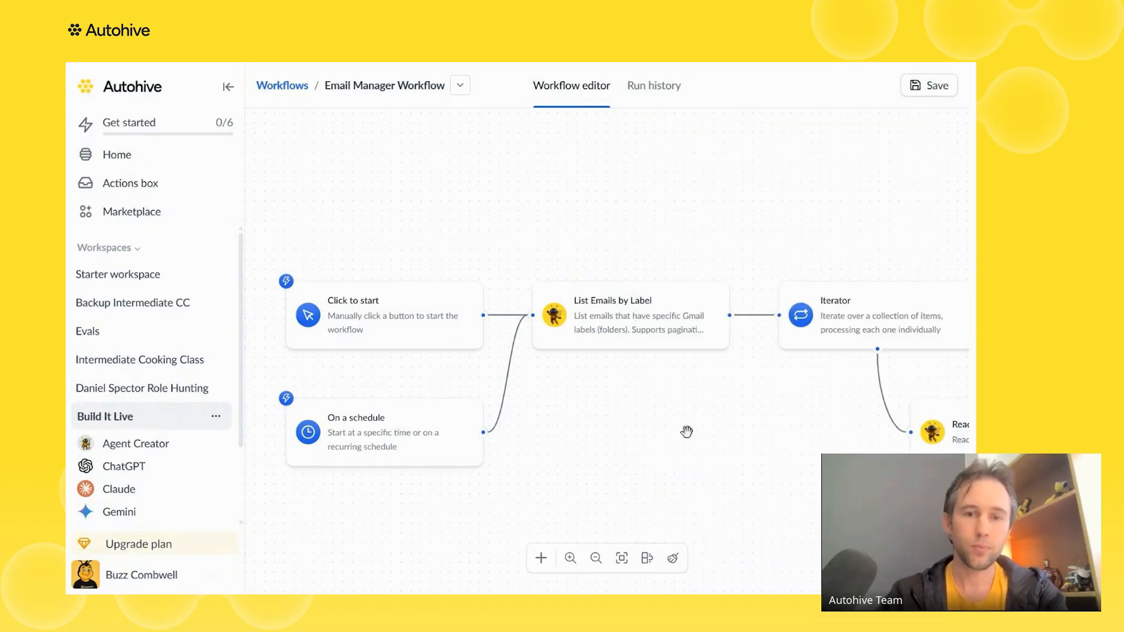
{"action": "left_click_drag", "start_coordinate": [688, 431], "coordinate": [574, 440]}
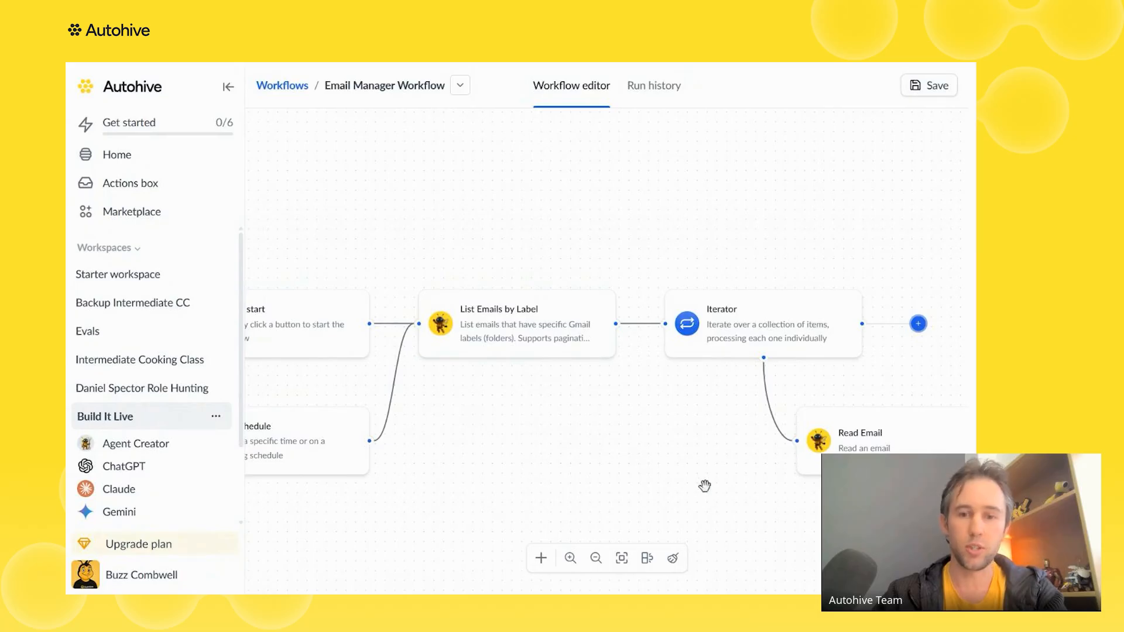
{"action": "left_click_drag", "start_coordinate": [732, 494], "coordinate": [527, 455]}
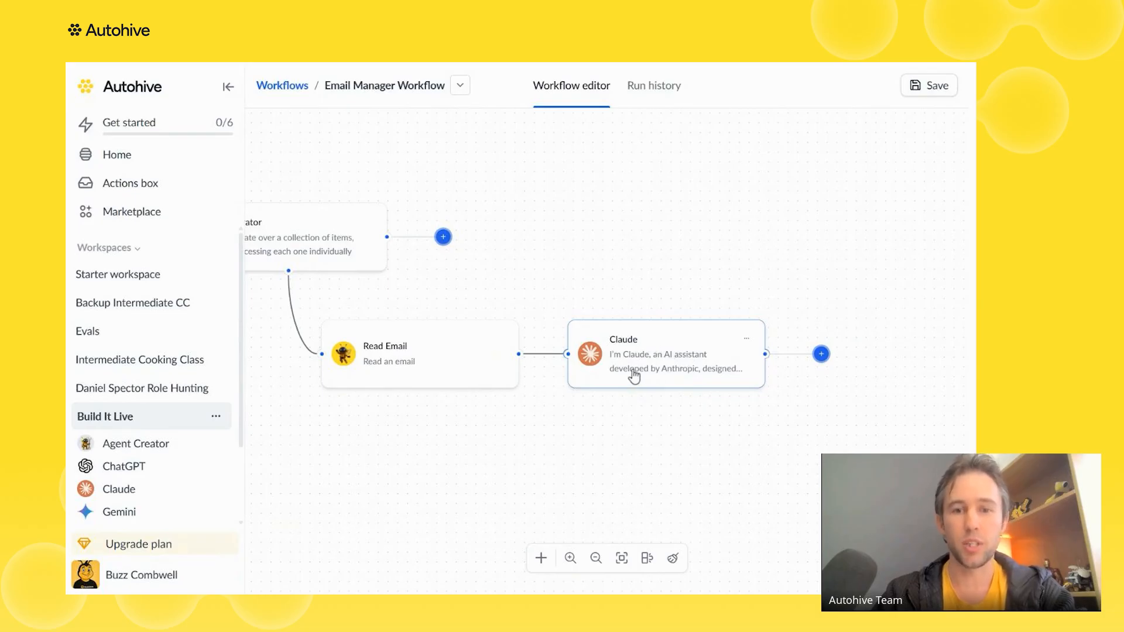
{"action": "left_click_drag", "start_coordinate": [572, 414], "coordinate": [554, 430]}
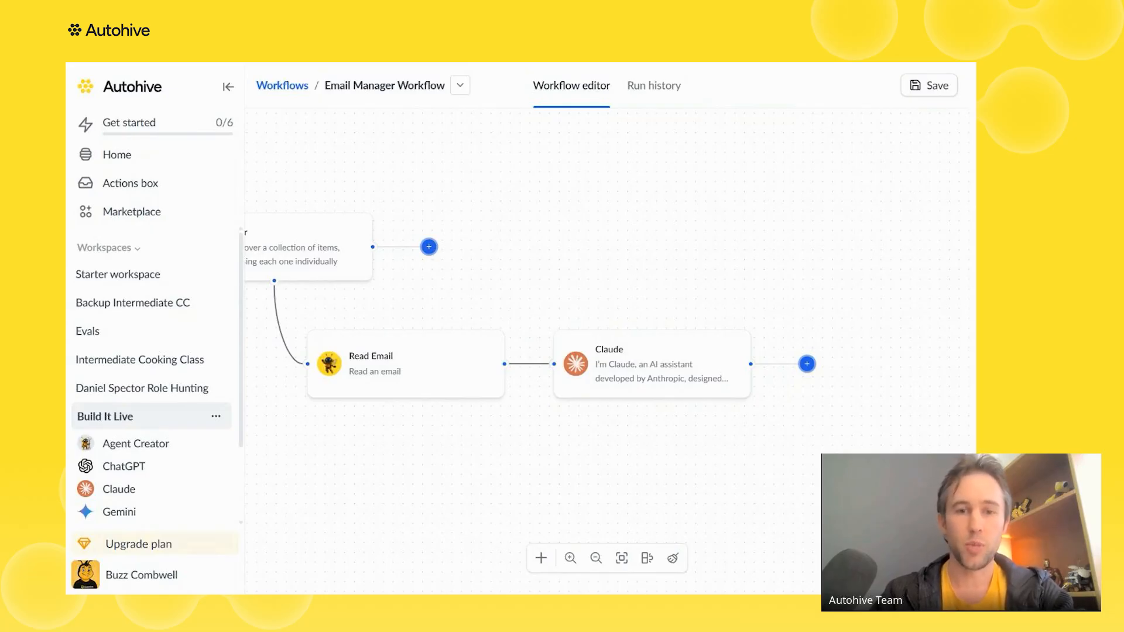
{"action": "left_click_drag", "start_coordinate": [640, 456], "coordinate": [620, 455]}
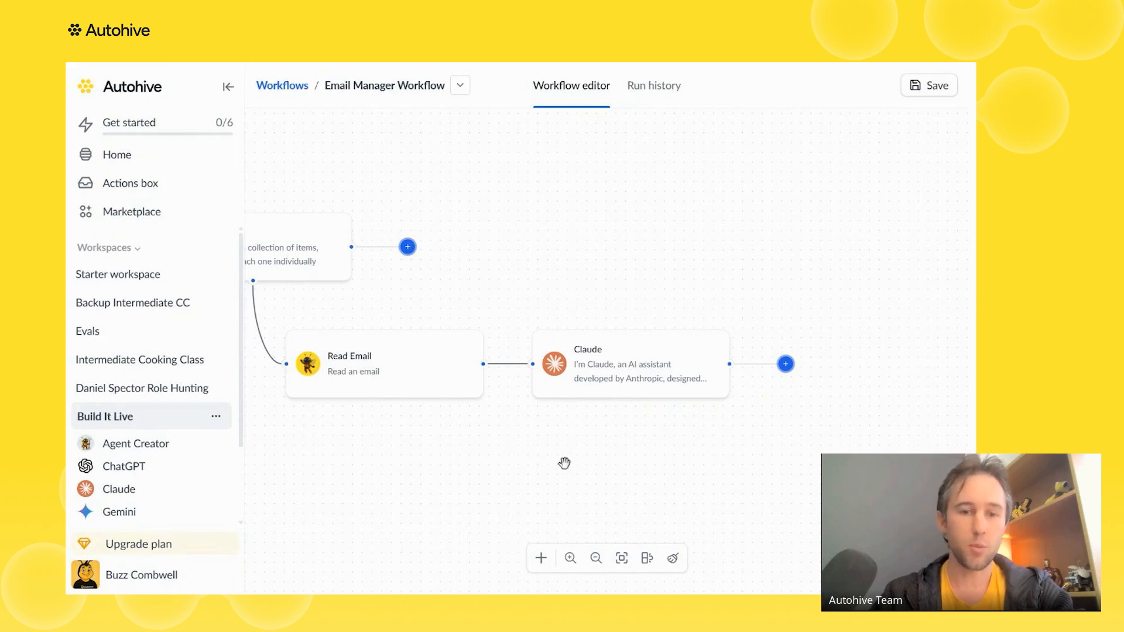
{"action": "left_click_drag", "start_coordinate": [588, 467], "coordinate": [540, 468]}
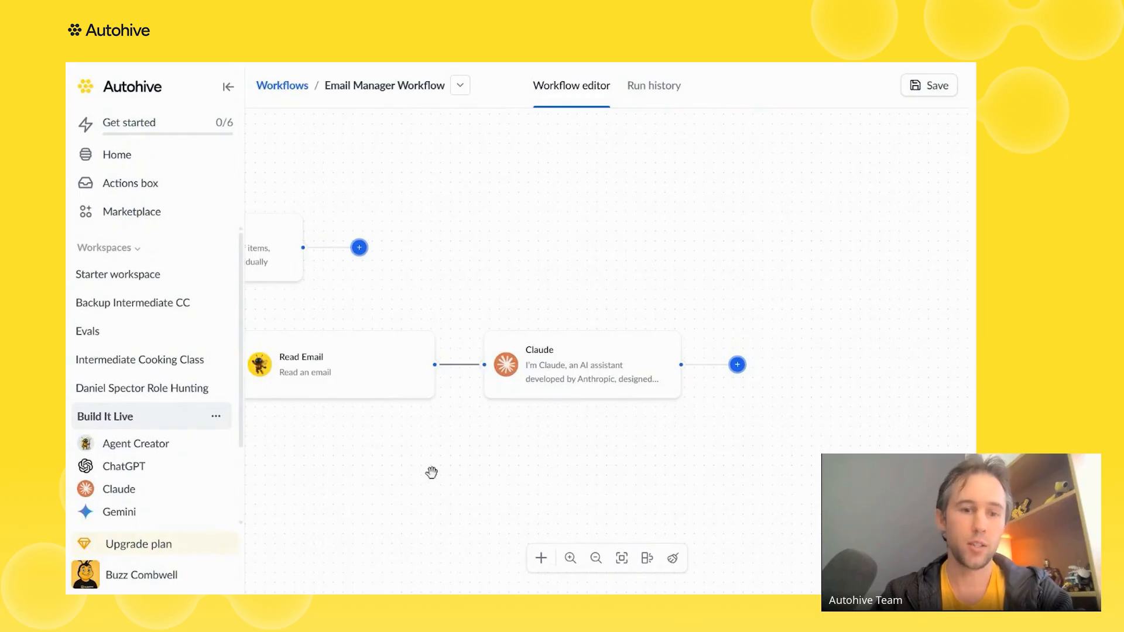
{"action": "left_click_drag", "start_coordinate": [431, 472], "coordinate": [524, 482]}
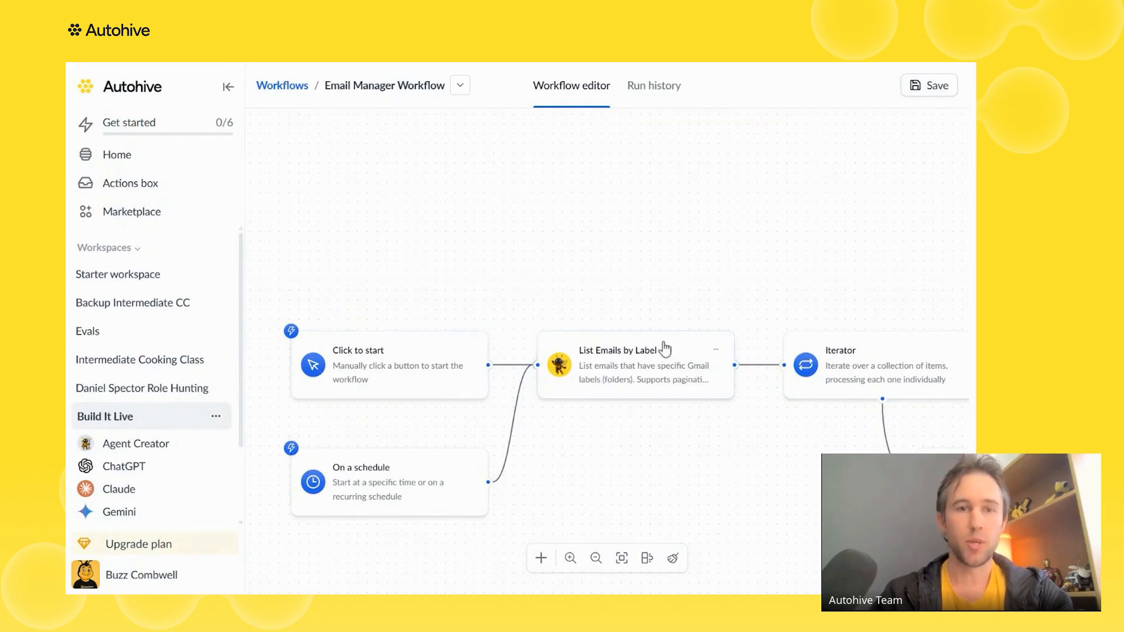
Leave the workflow editor, look up gmail in the Build It Live workspace integrations to check its connection, and clear the search
{"action": "left_click", "coordinate": [287, 92]}
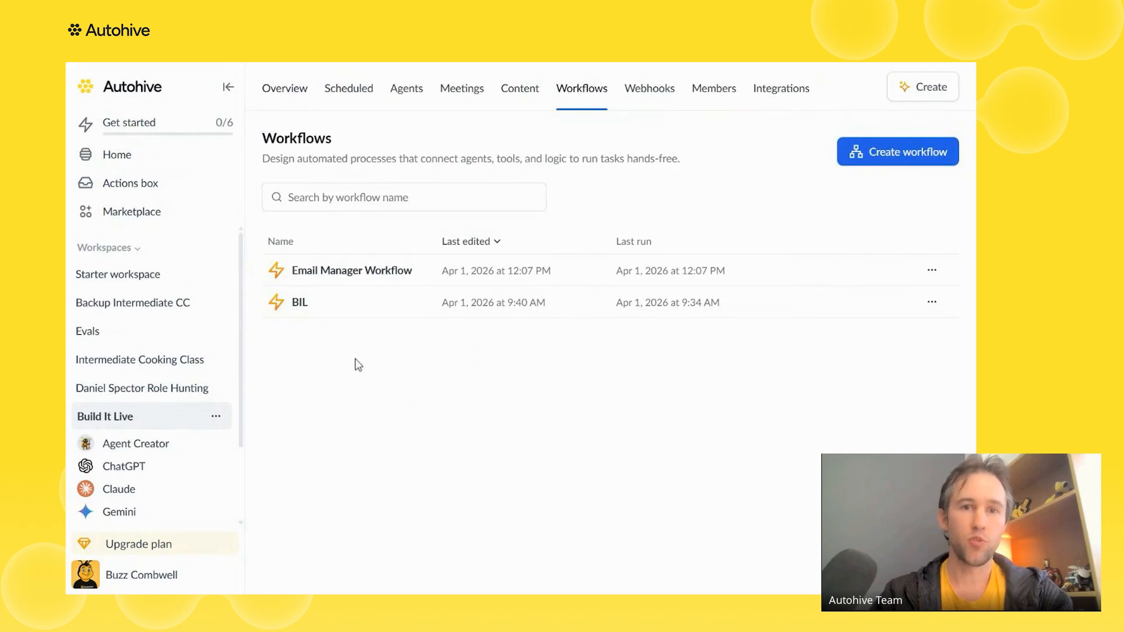
{"action": "left_click", "coordinate": [788, 93]}
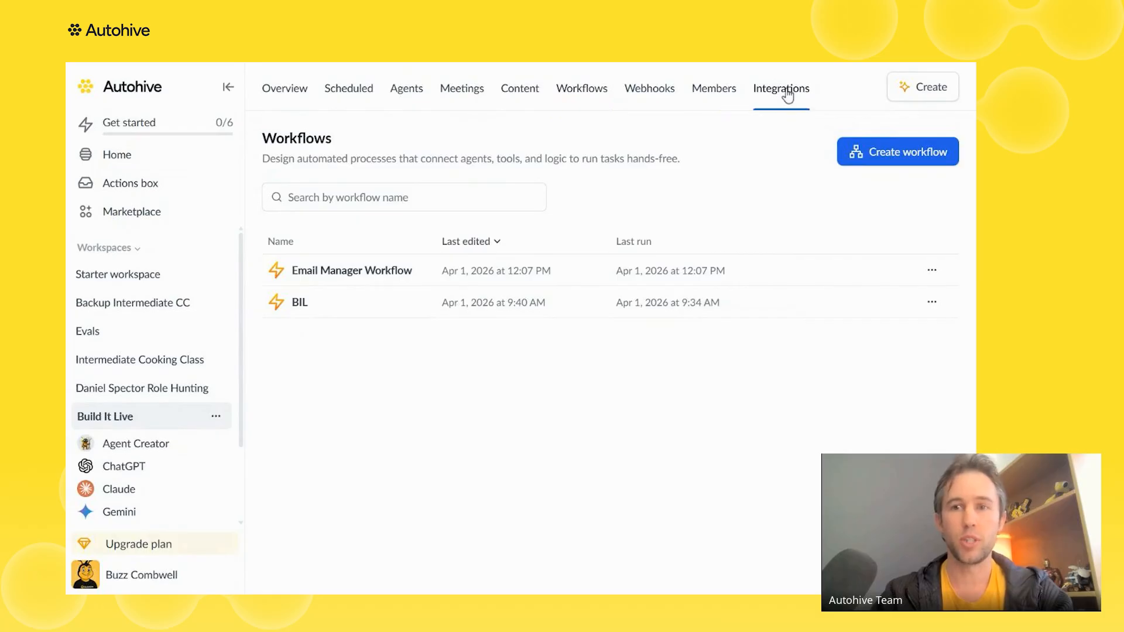
{"action": "left_click", "coordinate": [421, 221]}
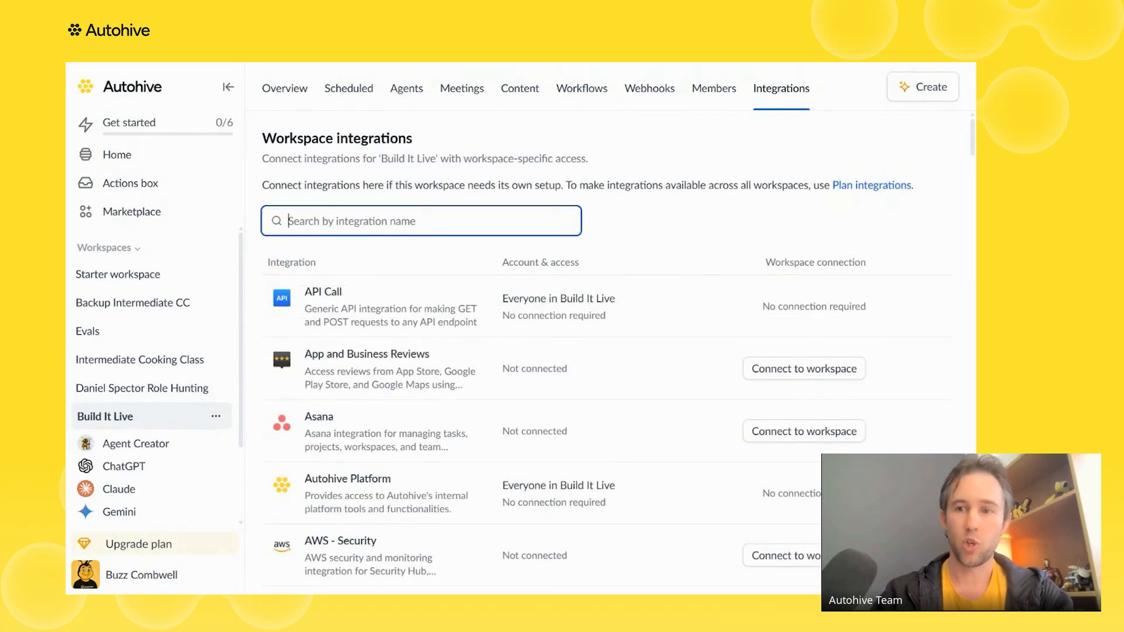
{"action": "type", "text": "gmail"}
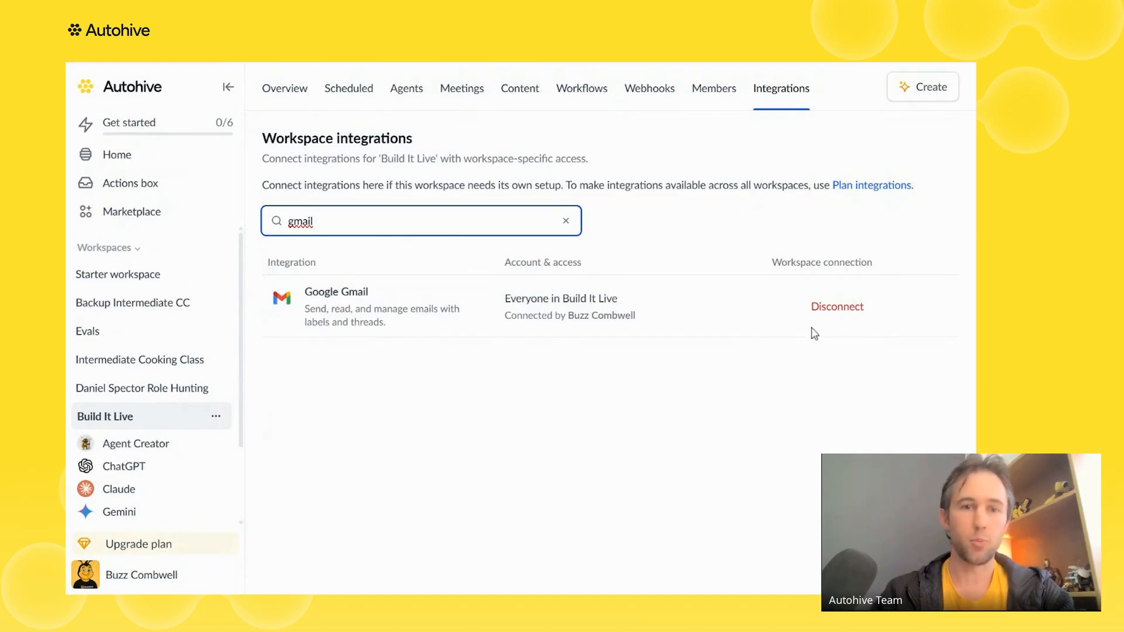
{"action": "left_click", "coordinate": [570, 226]}
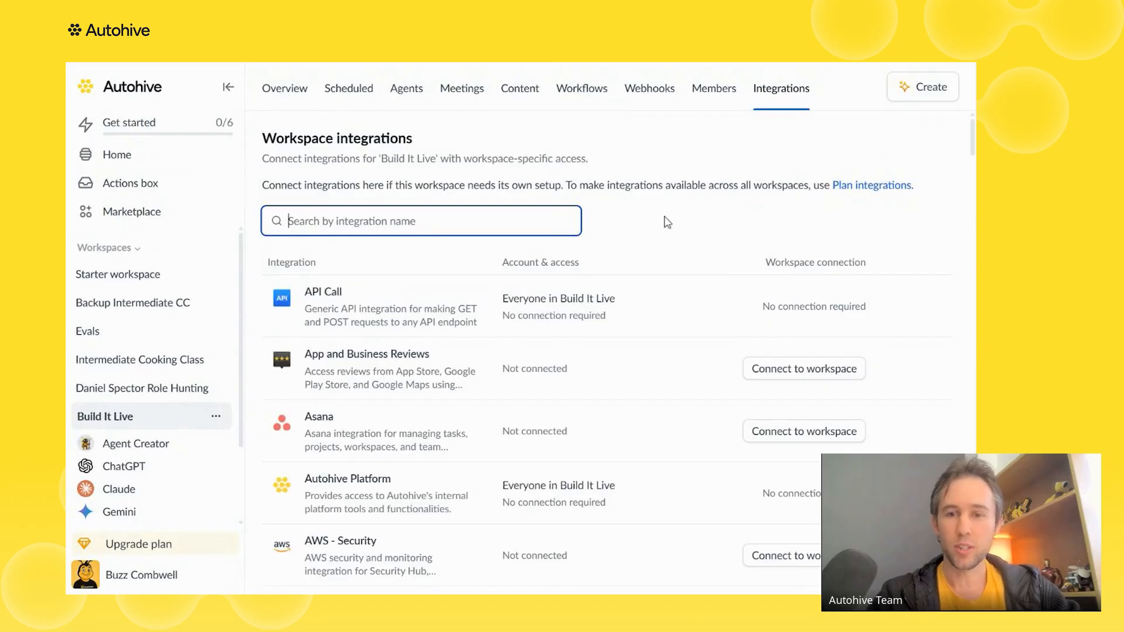